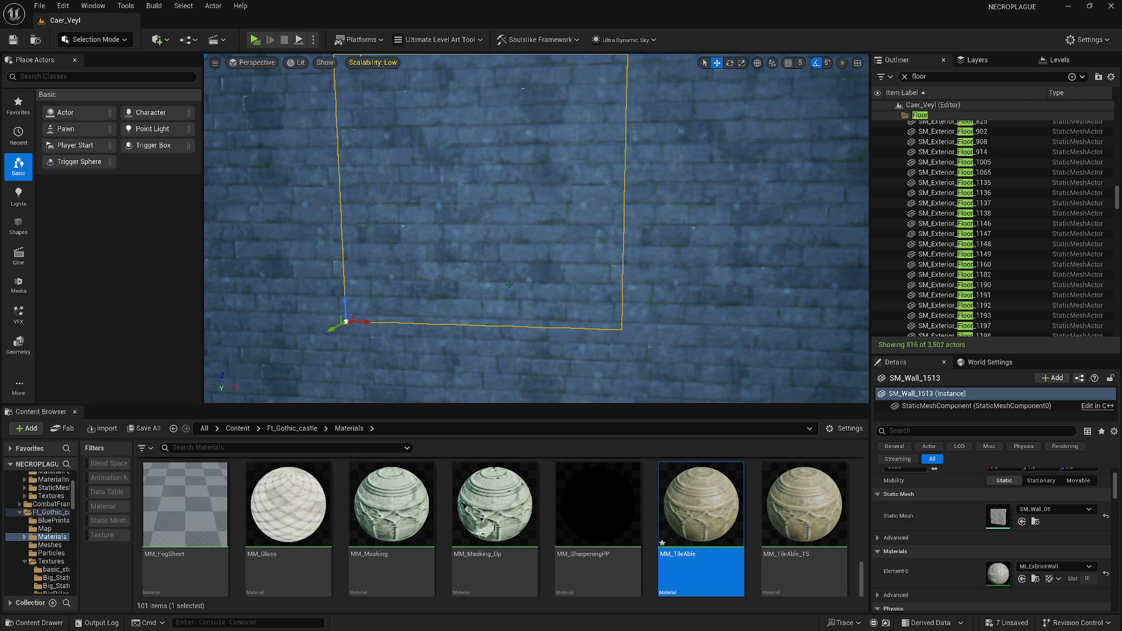
Open the selected wall's MI_ExBrickWall material instance and check which parent material it uses.
{"action": "mouse_move", "coordinate": [536, 228]}
{"action": "right_mouse_down"}
{"action": "mouse_move", "coordinate": [554, 195]}
{"action": "mouse_move", "coordinate": [536, 211]}
{"action": "right_mouse_up"}
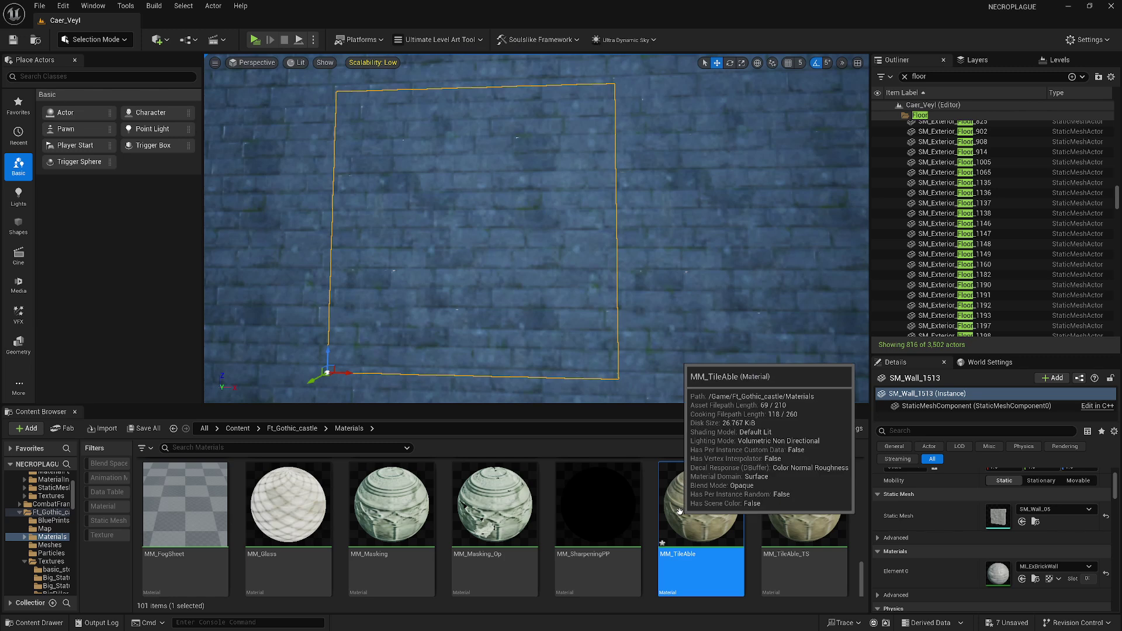
{"action": "right_click_drag", "start_coordinate": [464, 316], "coordinate": [462, 315]}
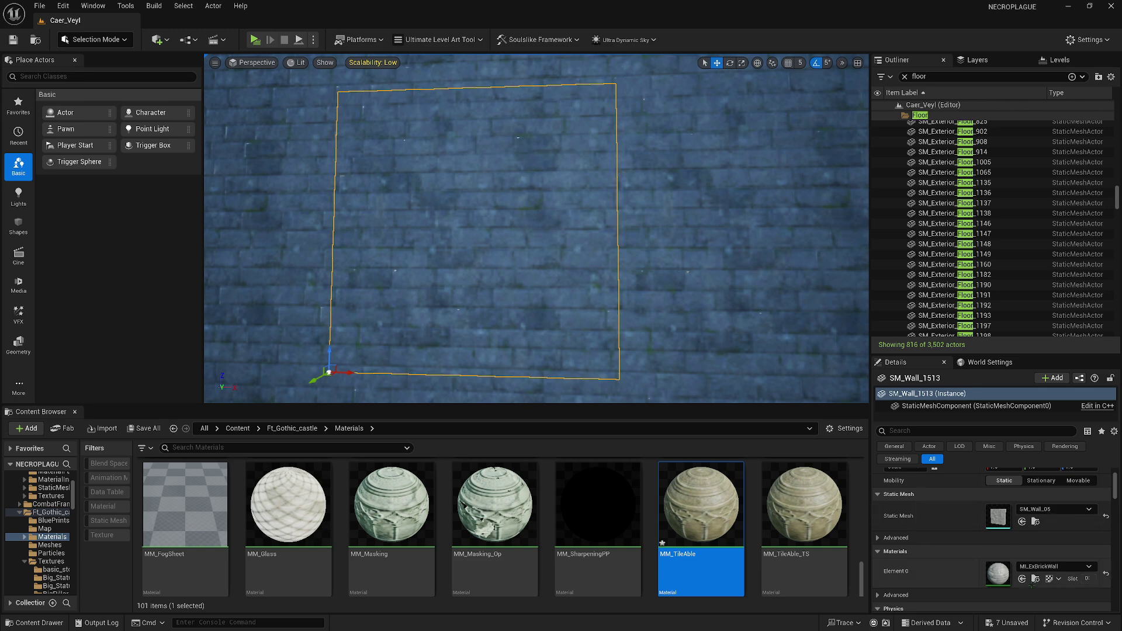
{"action": "left_click", "coordinate": [1034, 578]}
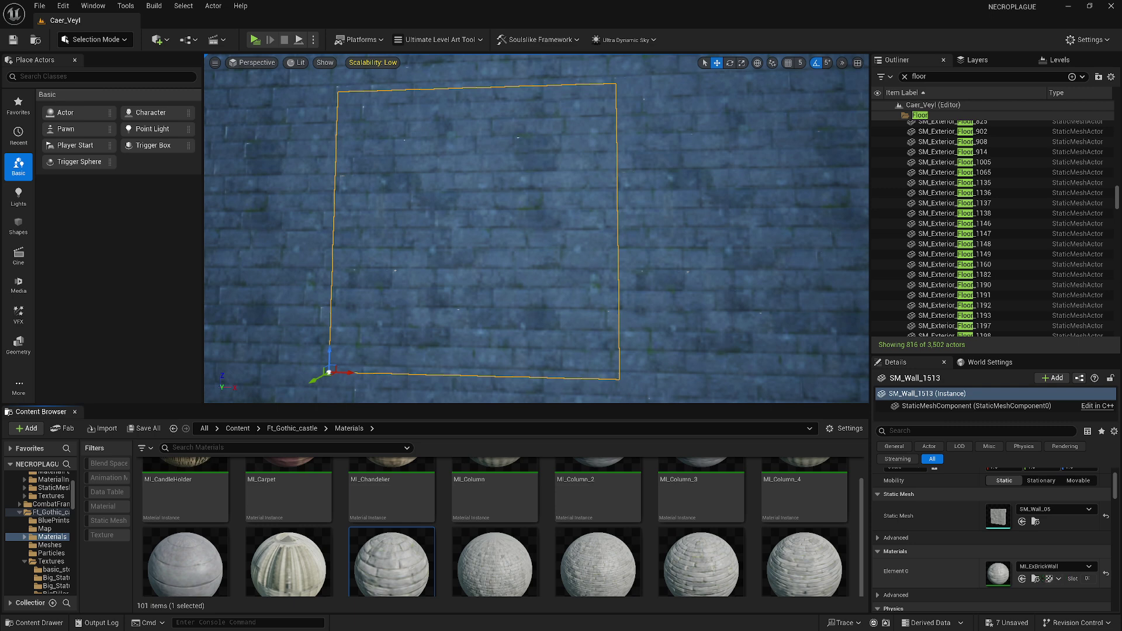
{"action": "double_click", "coordinate": [417, 578]}
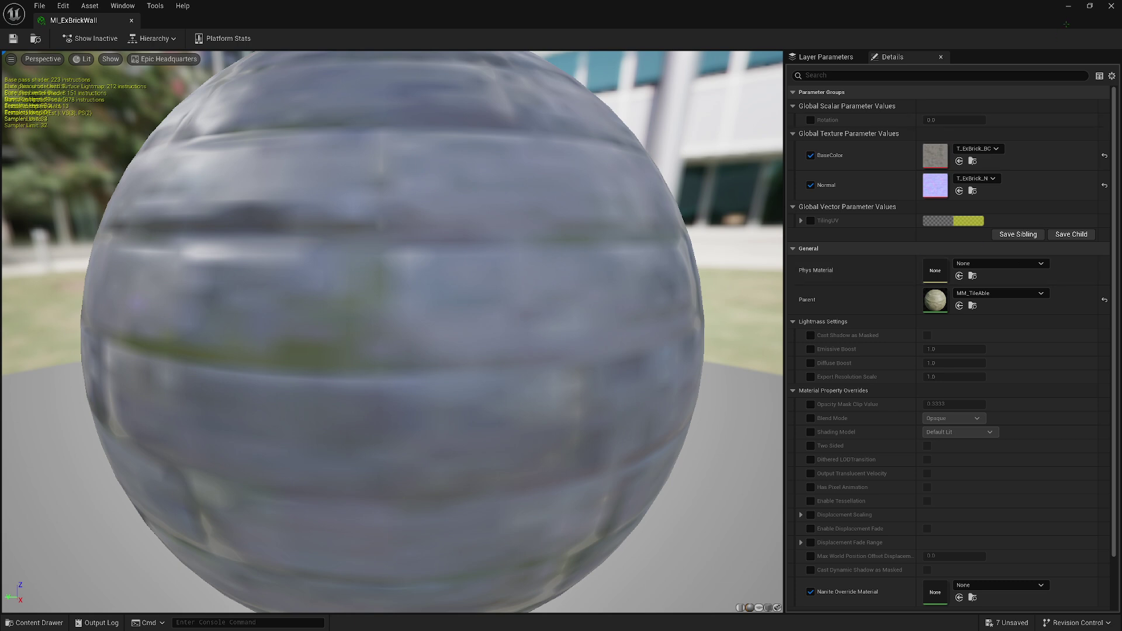
{"action": "left_click", "coordinate": [1068, 6]}
{"action": "scroll", "coordinate": [467, 526], "scroll_direction": "down", "scroll_amount": 2}
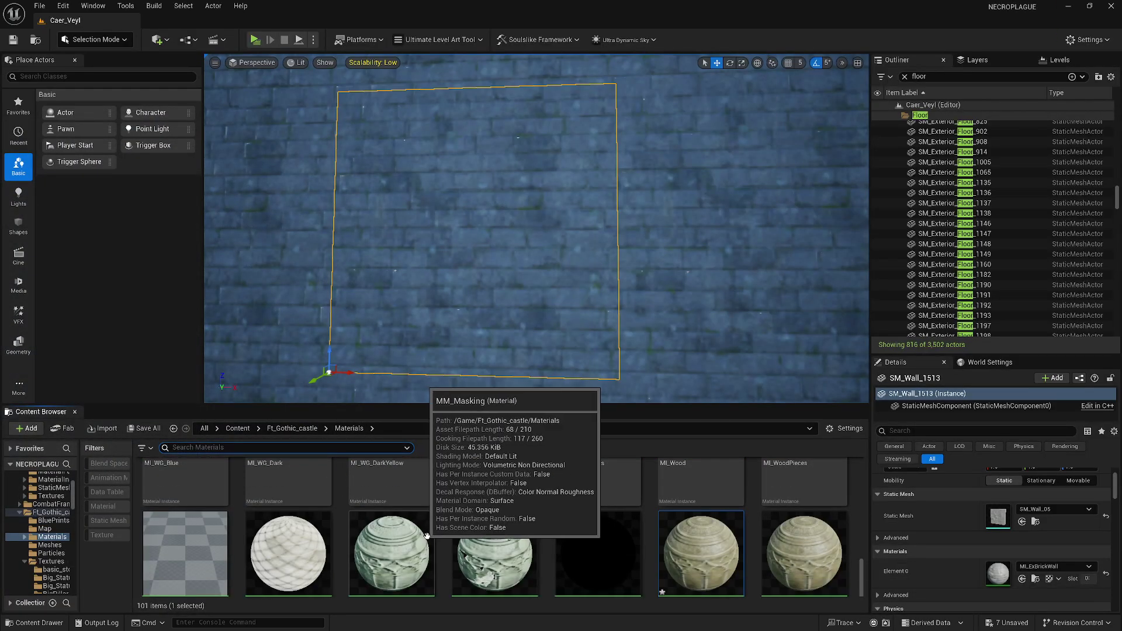
Open the MM_TileAble parent material and bring up the UVs section of its graph.
{"action": "left_click", "coordinate": [740, 503]}
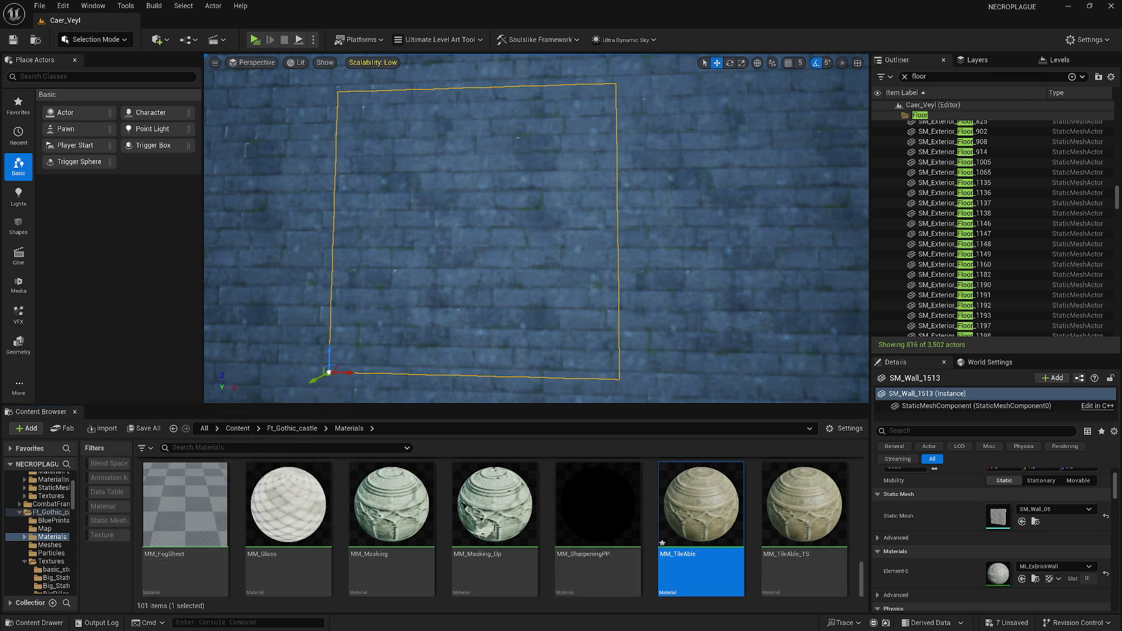
{"action": "left_click_drag", "start_coordinate": [0, 351], "coordinate": [701, 1]}
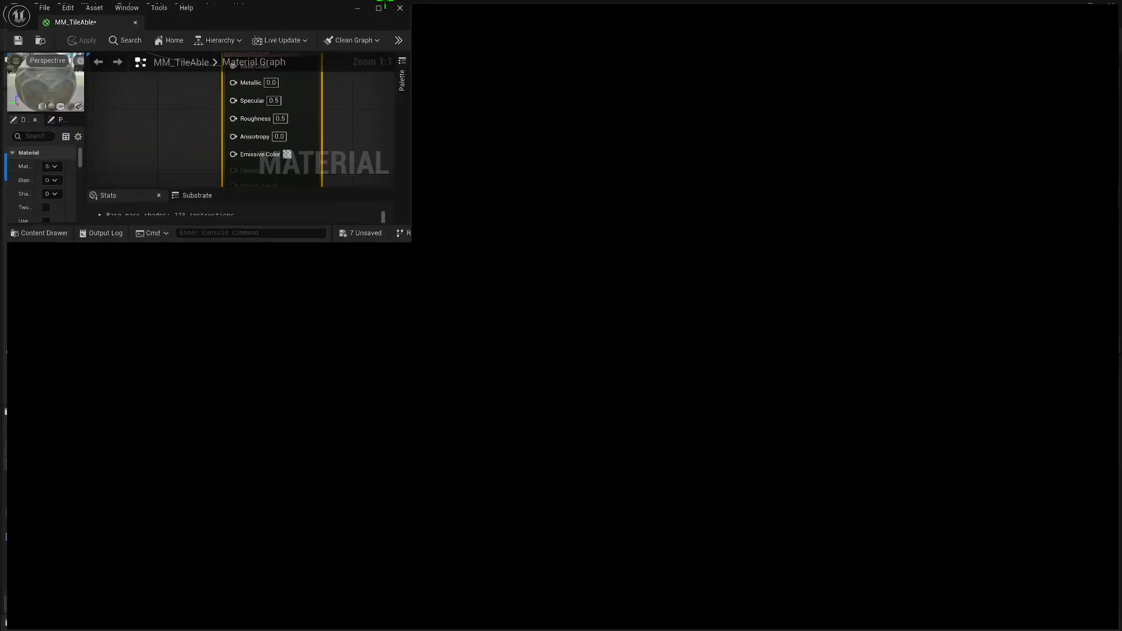
{"action": "right_click_drag", "start_coordinate": [578, 220], "coordinate": [764, 295]}
{"action": "scroll", "coordinate": [760, 296], "scroll_direction": "down", "scroll_amount": 4}
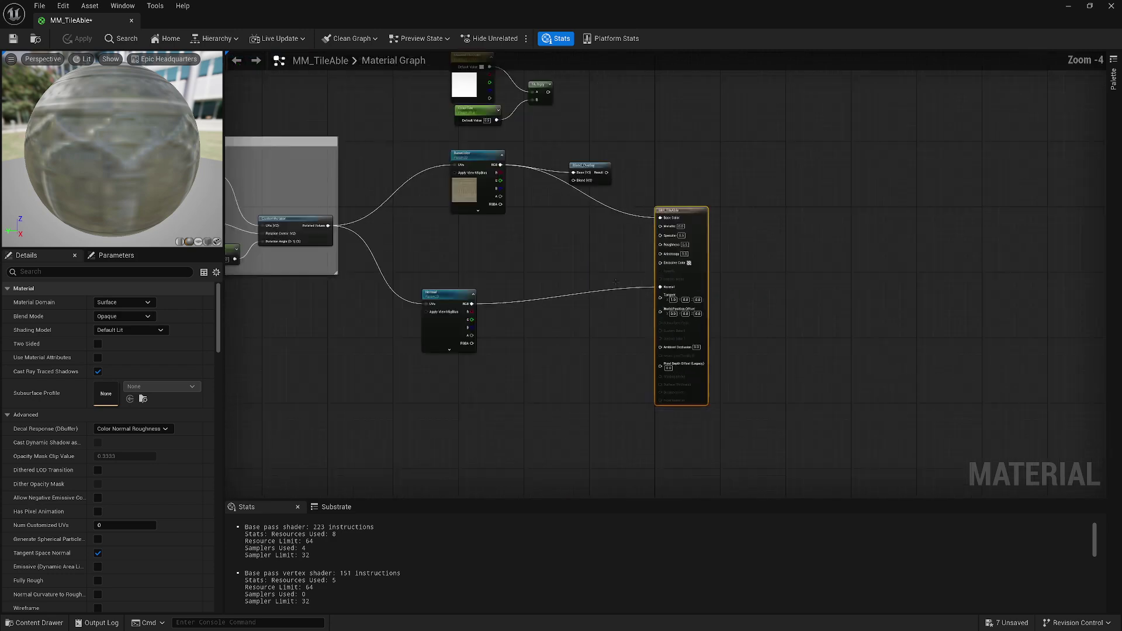
{"action": "right_click_drag", "start_coordinate": [491, 246], "coordinate": [811, 271]}
{"action": "right_click_drag", "start_coordinate": [546, 371], "coordinate": [655, 304]}
{"action": "scroll", "coordinate": [655, 303], "scroll_direction": "up", "scroll_amount": 2}
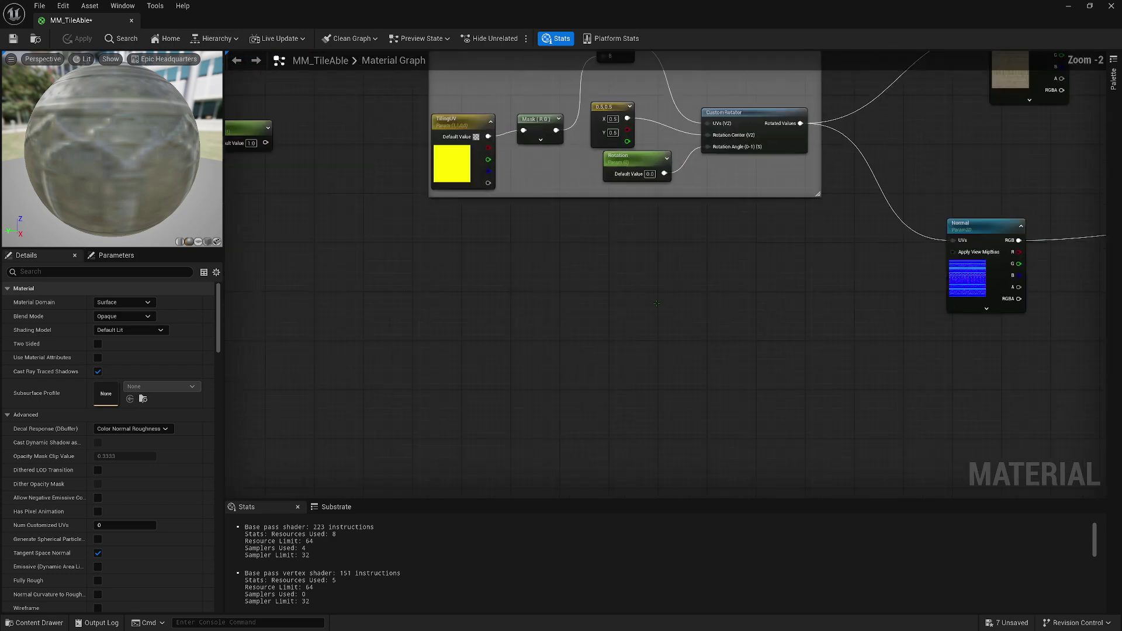
{"action": "right_click_drag", "start_coordinate": [586, 302], "coordinate": [721, 340]}
{"action": "scroll", "coordinate": [721, 340], "scroll_direction": "down", "scroll_amount": 1}
{"action": "right_click_drag", "start_coordinate": [617, 331], "coordinate": [554, 309]}
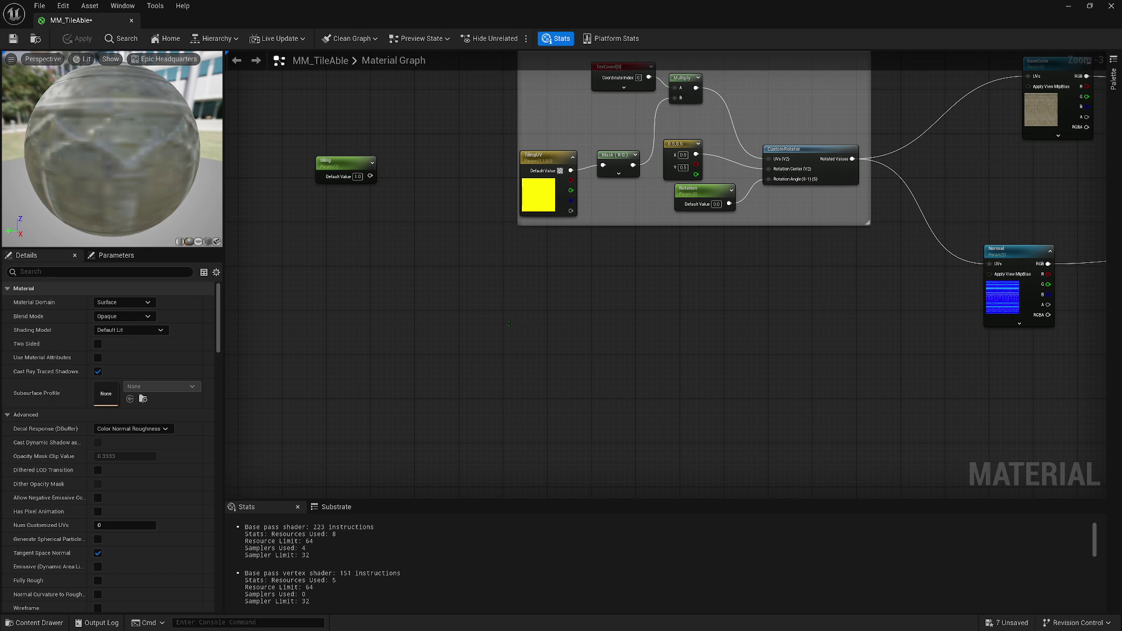
Add a Constant node with the value 100 in the empty area below the UVs group.
{"action": "left_click", "coordinate": [440, 332]}
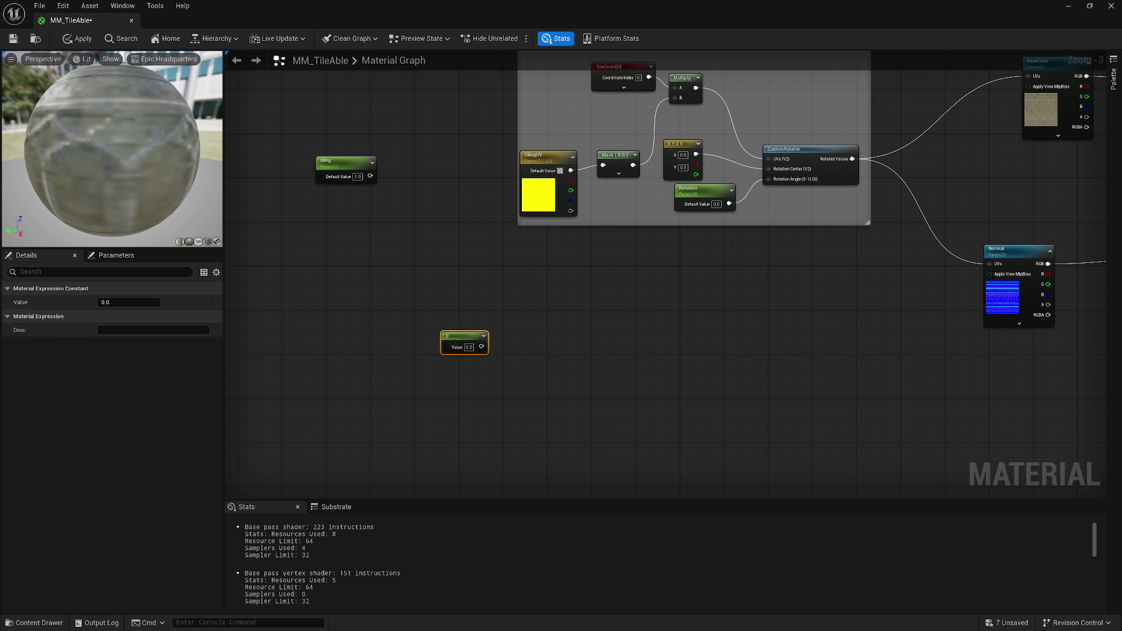
{"action": "left_click", "coordinate": [469, 347]}
{"action": "type", "text": "100"}
{"action": "key", "text": "Return"}
{"action": "left_click", "coordinate": [681, 375]}
Duplicate the 100 constant and place the copy directly beneath the original.
{"action": "left_click", "coordinate": [465, 336]}
{"action": "key", "text": "ctrl+c"}
{"action": "key", "text": "ctrl+v"}
{"action": "left_click_drag", "start_coordinate": [464, 383], "coordinate": [459, 376]}
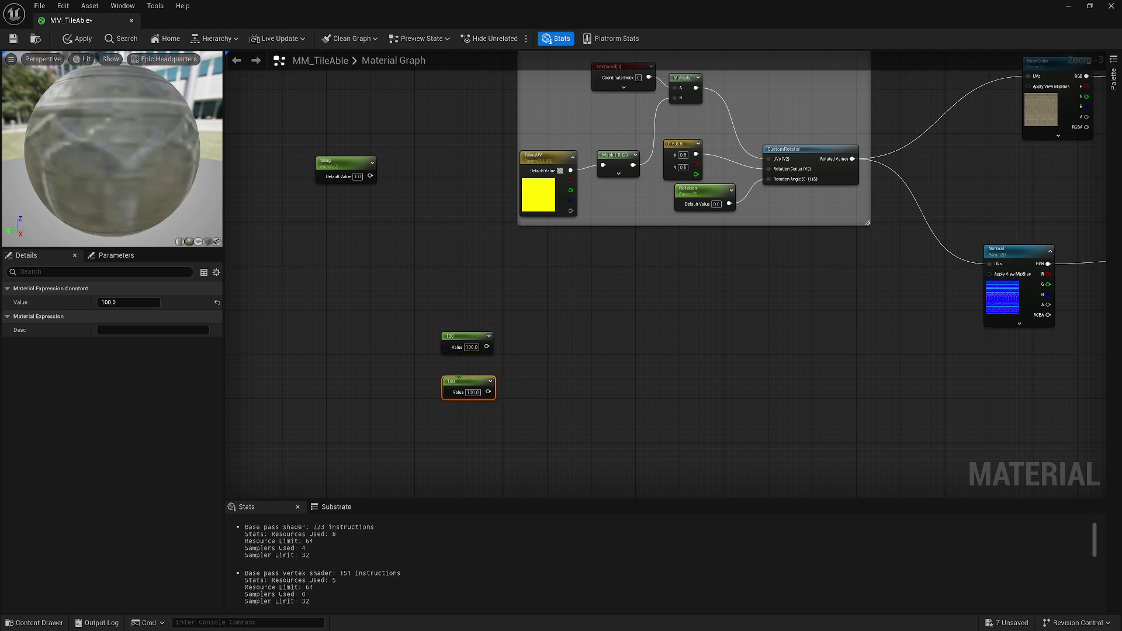
{"action": "left_click", "coordinate": [577, 373]}
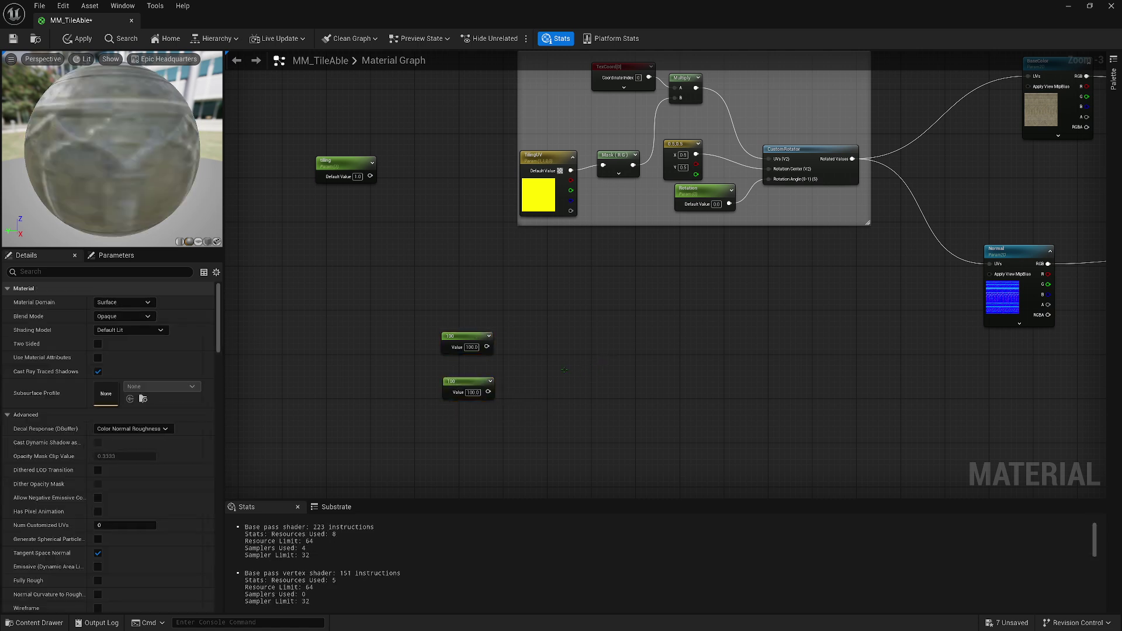
Add an AppendVector node with the upper 100 constant feeding its A input.
{"action": "right_click_drag", "start_coordinate": [549, 344], "coordinate": [468, 356]}
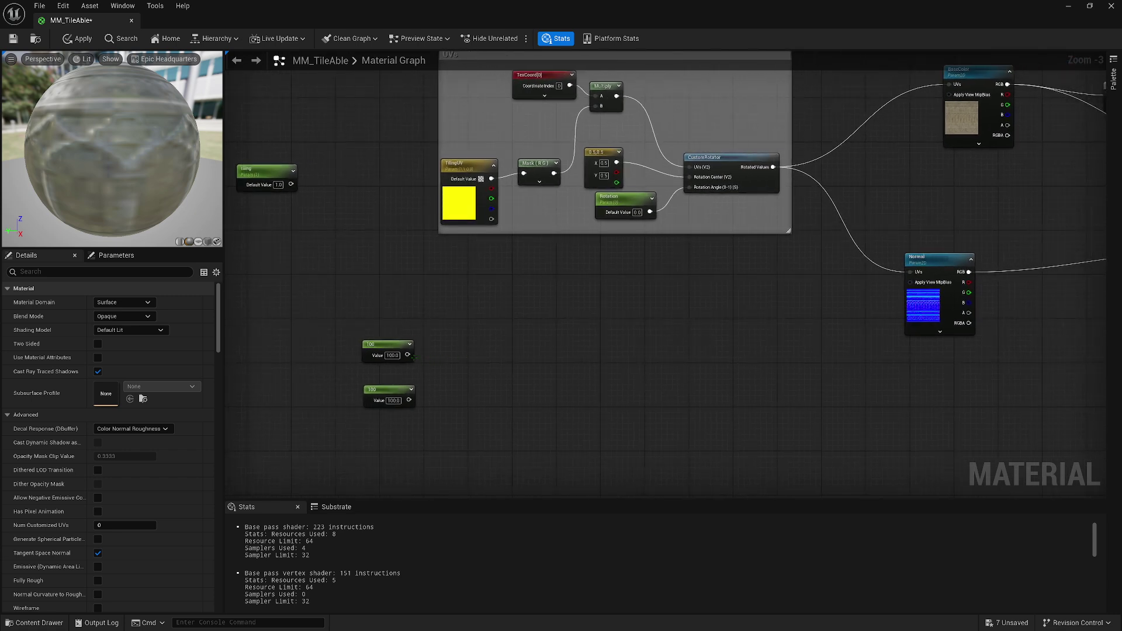
{"action": "left_click_drag", "start_coordinate": [414, 357], "coordinate": [448, 377]}
{"action": "type", "text": "app"}
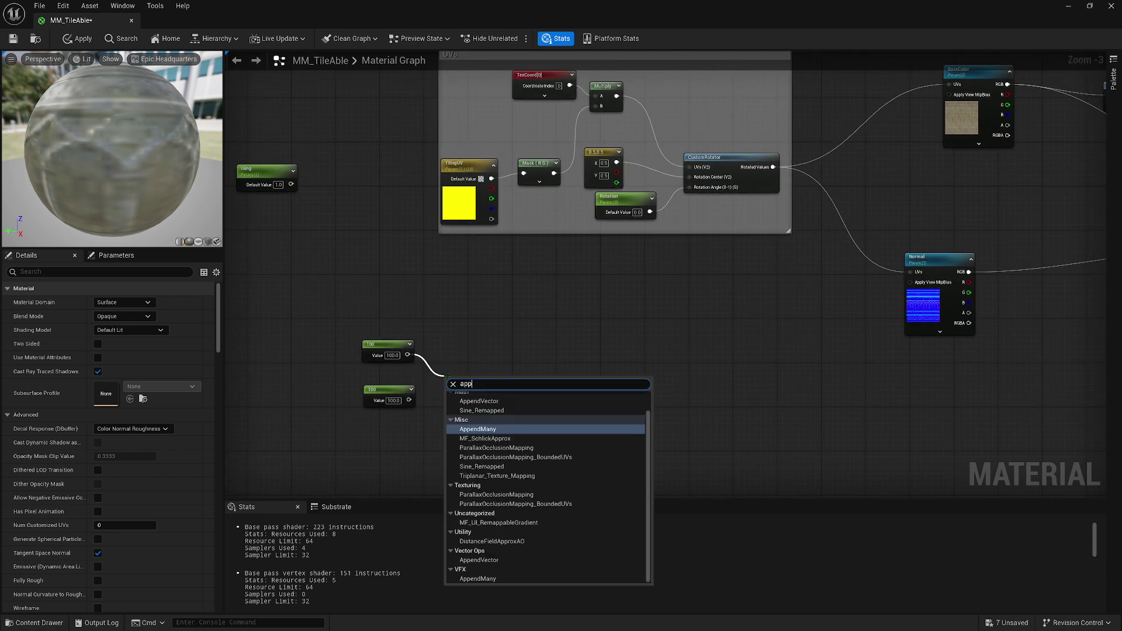
{"action": "type", "text": "end"}
{"action": "key", "text": "Up"}
{"action": "key", "text": "Return"}
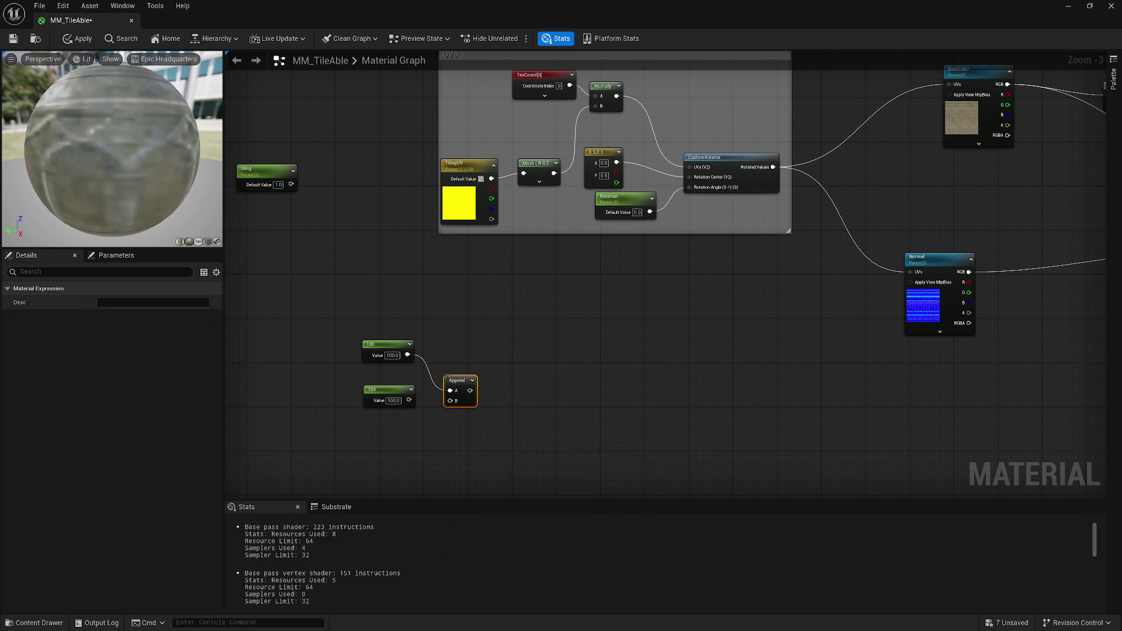
Connect the lower 100 constant to the Append node's B input and add a Floor node after Append.
{"action": "left_click_drag", "start_coordinate": [409, 400], "coordinate": [487, 369]}
{"action": "type", "text": "floor"}
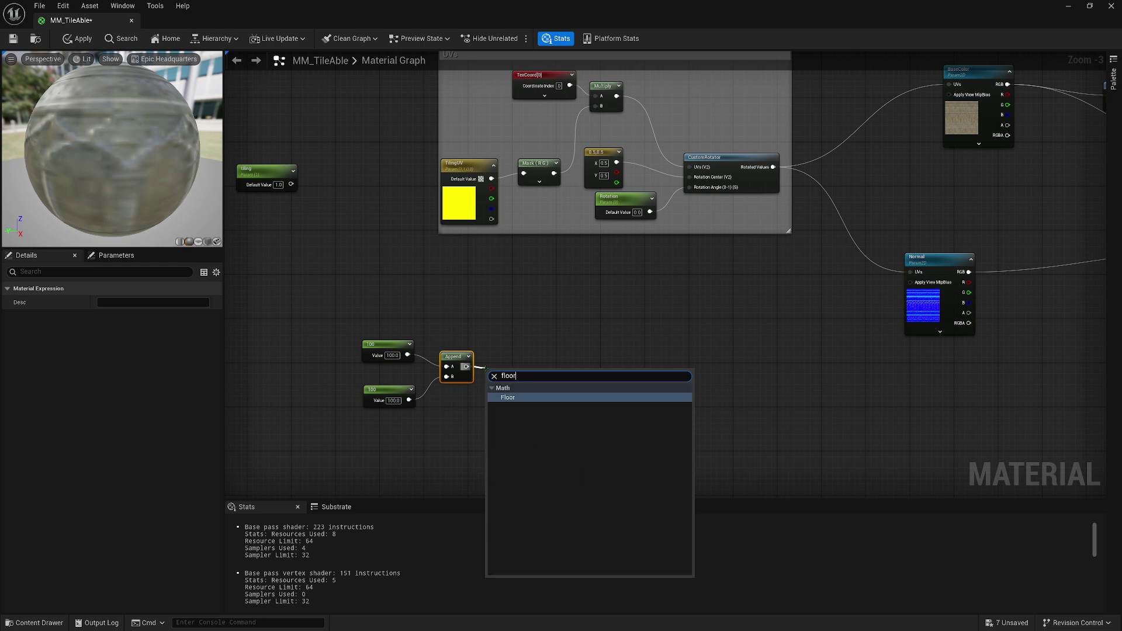
{"action": "key", "text": "Return"}
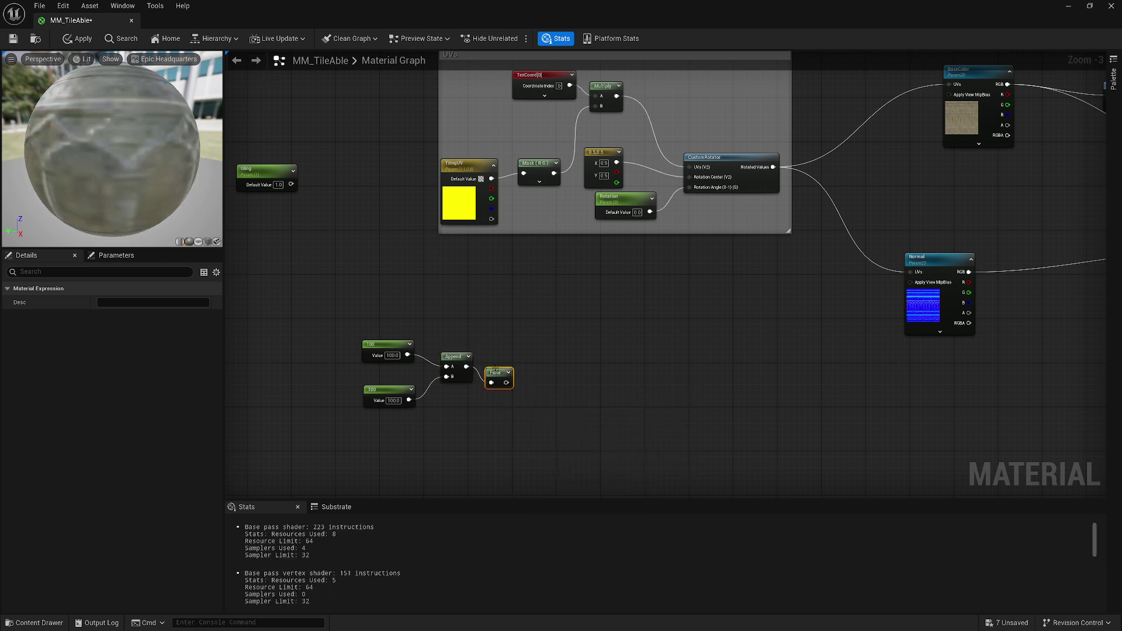
Add a Multiply node after the Floor node.
{"action": "left_click_drag", "start_coordinate": [501, 356], "coordinate": [533, 362]}
{"action": "type", "text": "multi"}
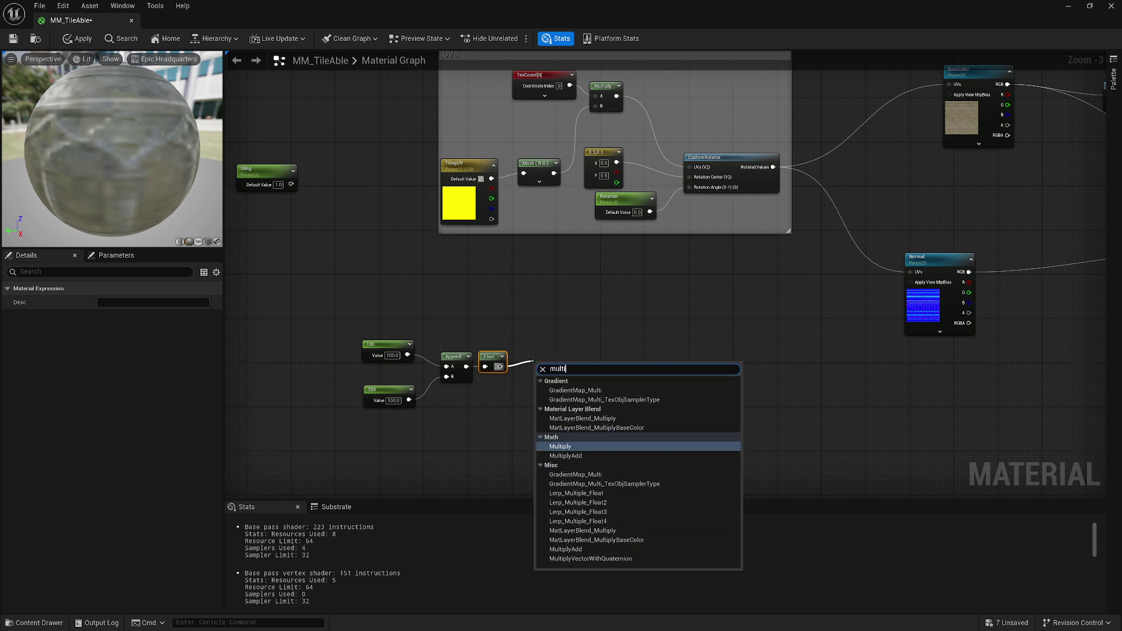
{"action": "key", "text": "Return"}
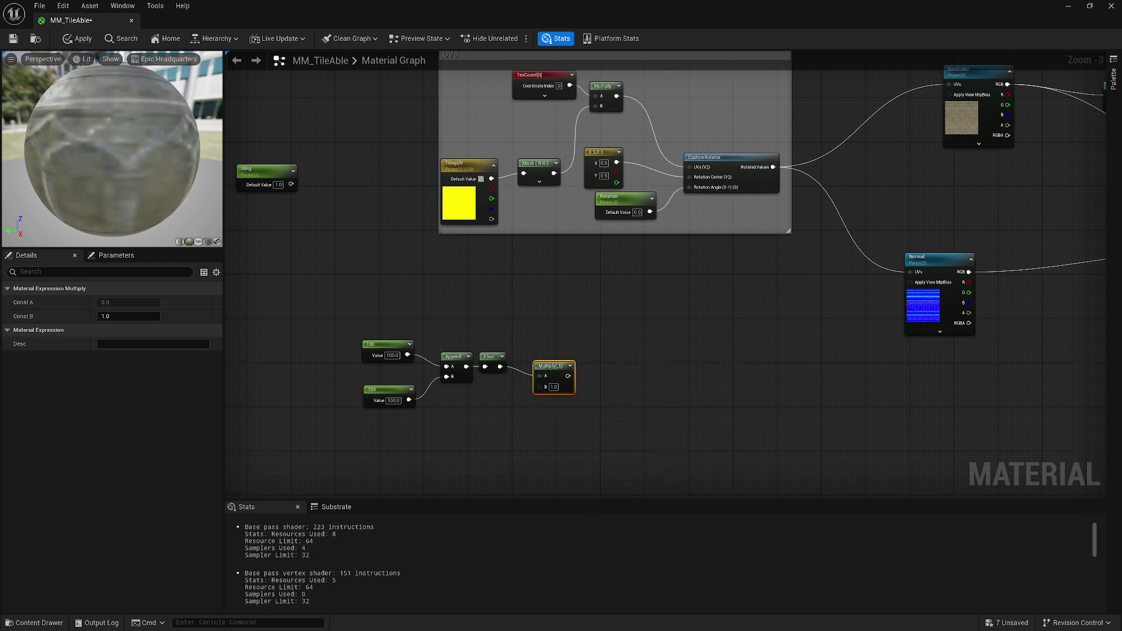
{"action": "left_click_drag", "start_coordinate": [548, 370], "coordinate": [555, 344]}
Feed the Floor result into Multiply's B input and a new TextureCoordinate node into its A input.
{"action": "left_click", "coordinate": [500, 367], "text": "alt"}
{"action": "left_click_drag", "start_coordinate": [499, 367], "coordinate": [478, 303]}
{"action": "type", "text": "texc"}
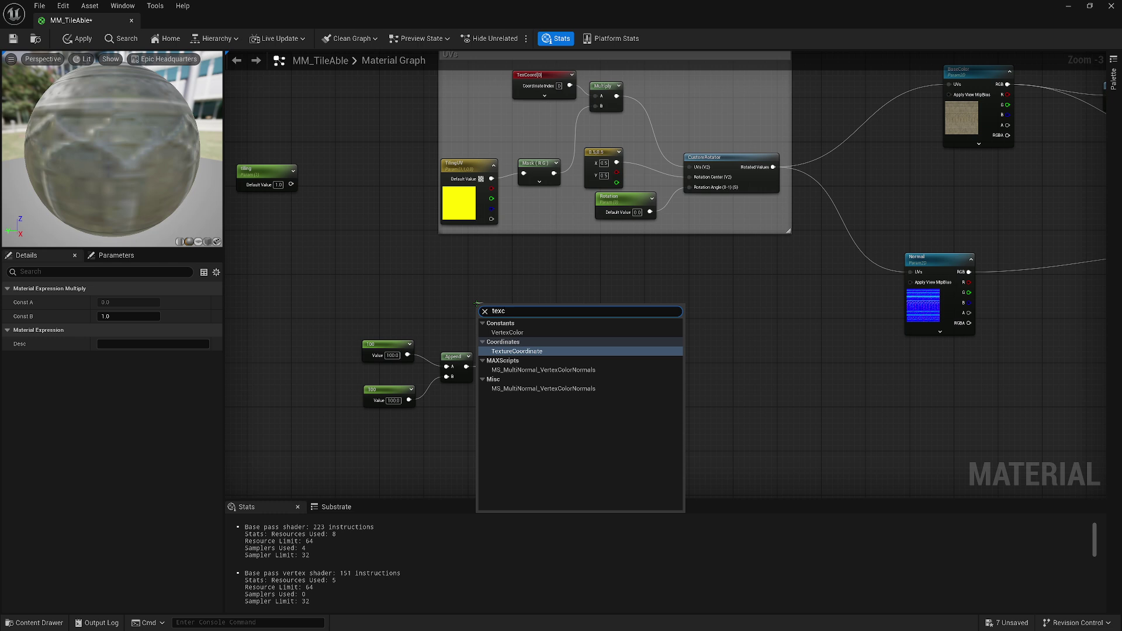
{"action": "key", "text": "Return"}
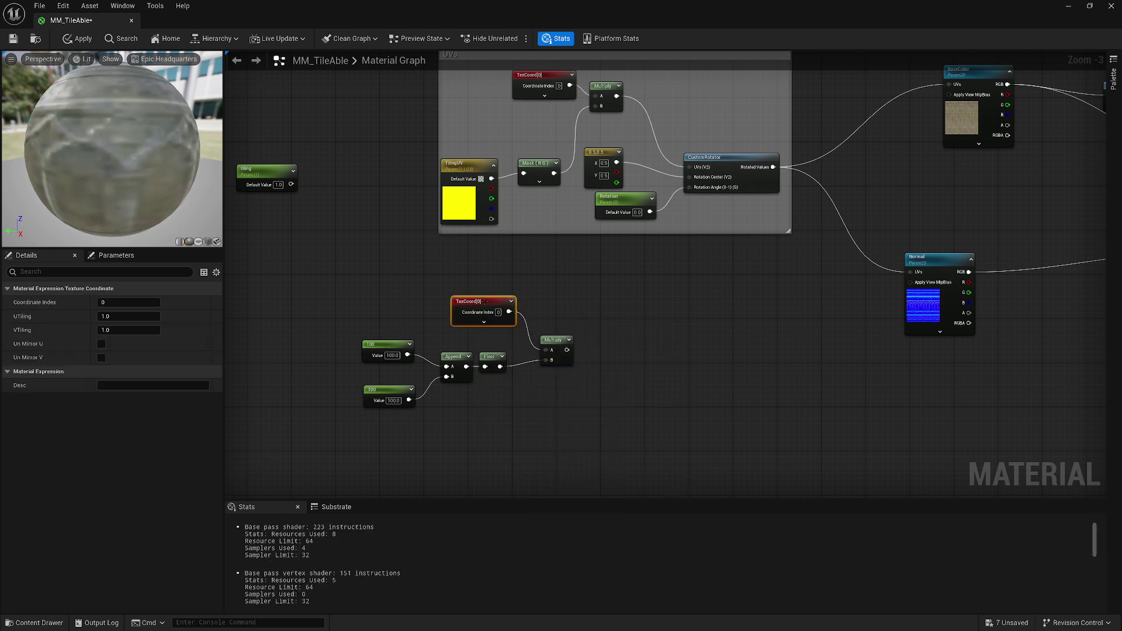
{"action": "left_click_drag", "start_coordinate": [480, 301], "coordinate": [486, 301]}
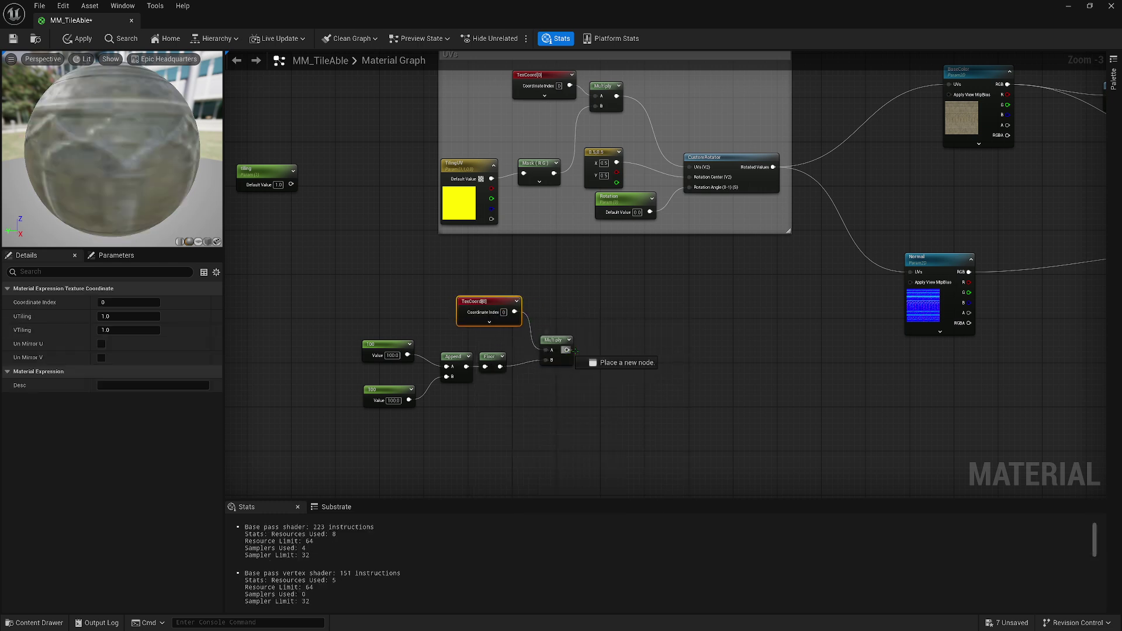
Add a second Floor node to the output of the Multiply node.
{"action": "left_click_drag", "start_coordinate": [575, 351], "coordinate": [590, 349]}
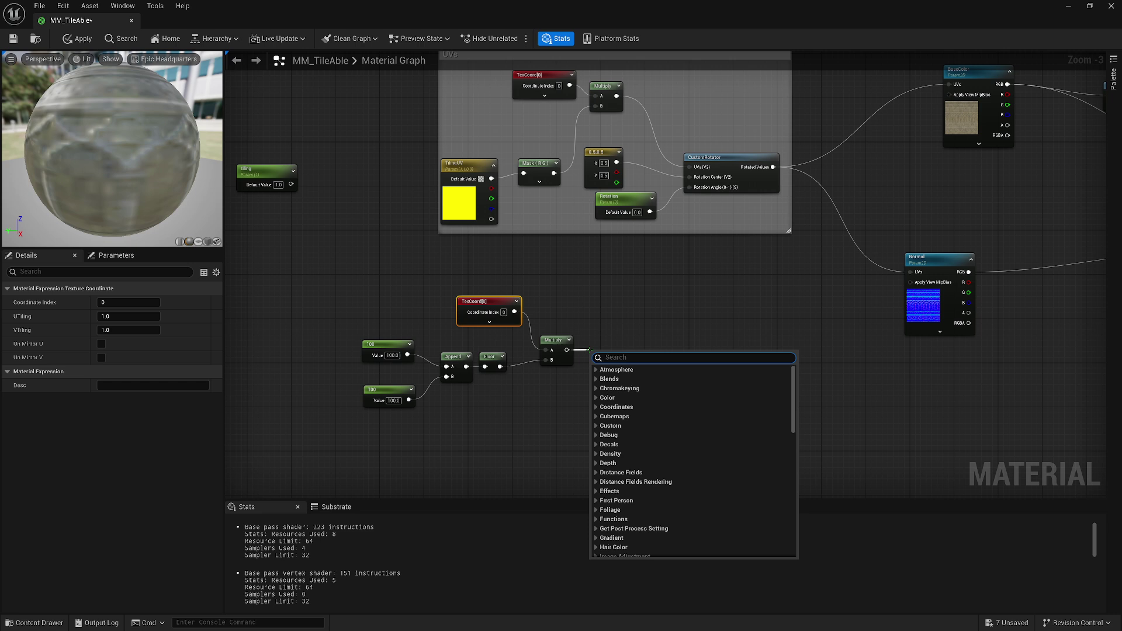
{"action": "type", "text": "floor"}
{"action": "key", "text": "Return"}
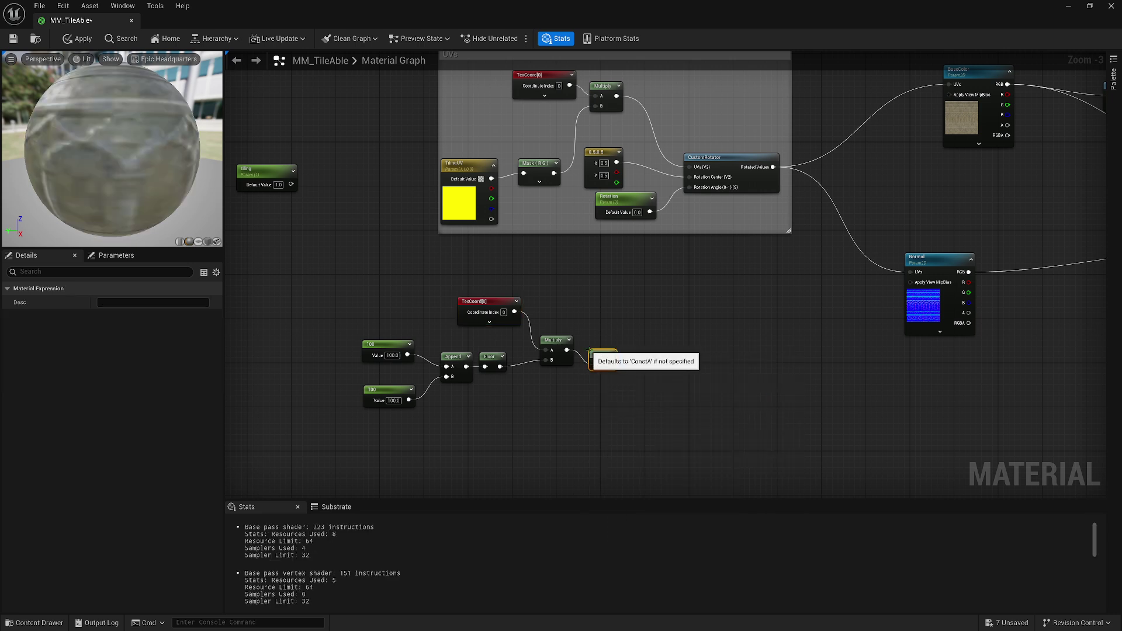
Add a Divide node after the second Floor and connect the first Floor's output to its B input.
{"action": "left_click_drag", "start_coordinate": [595, 347], "coordinate": [636, 365]}
{"action": "type", "text": "divide"}
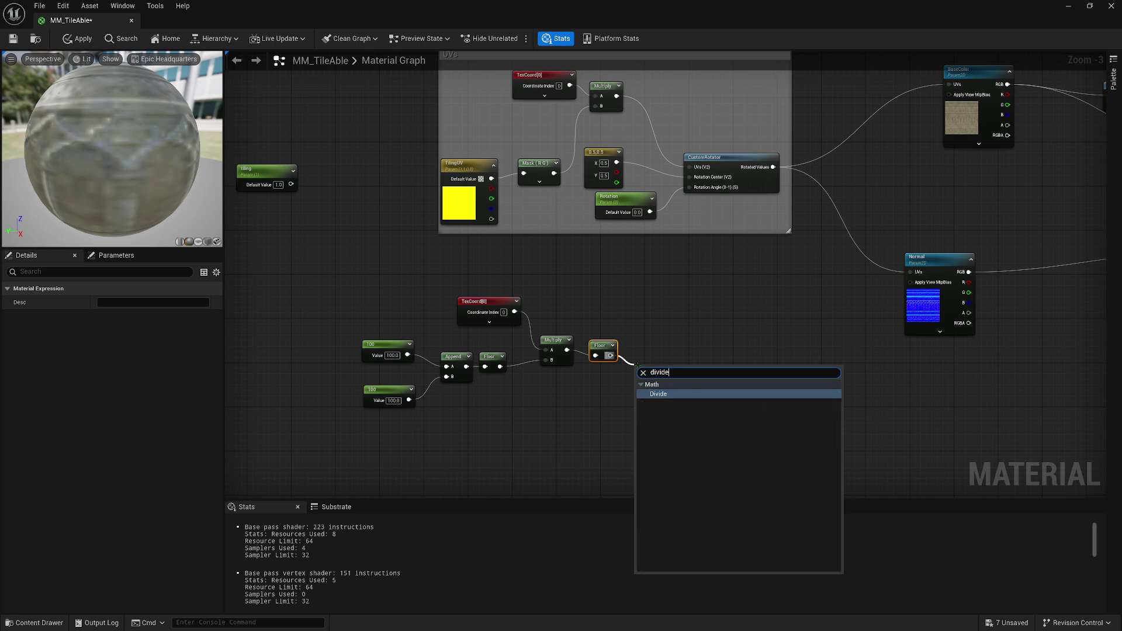
{"action": "key", "text": "Return"}
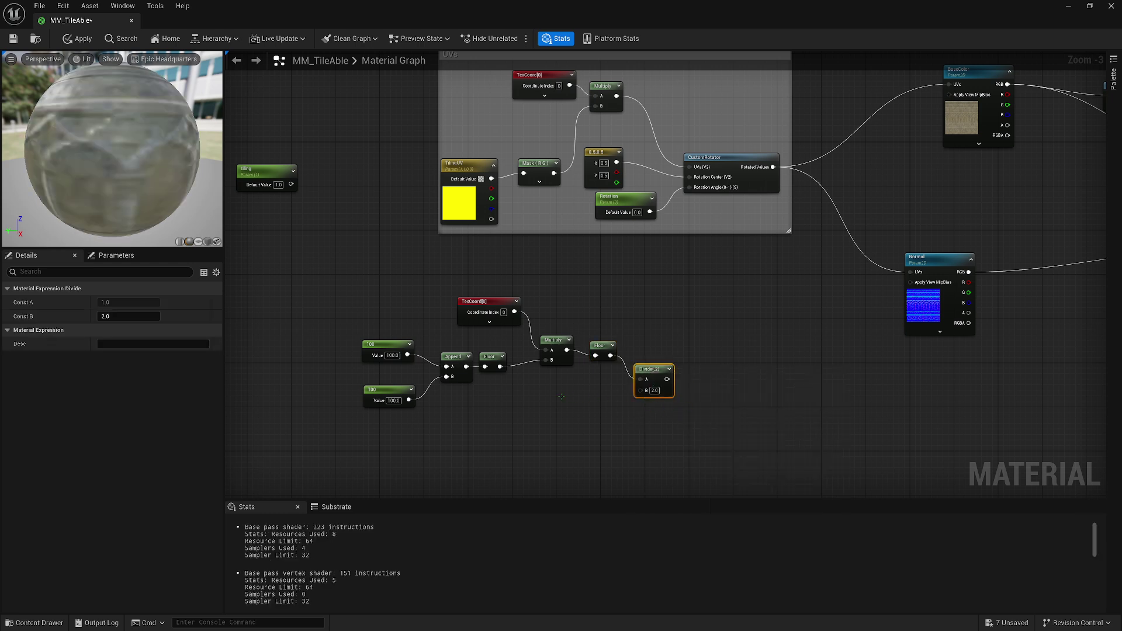
{"action": "left_click_drag", "start_coordinate": [499, 367], "coordinate": [641, 390]}
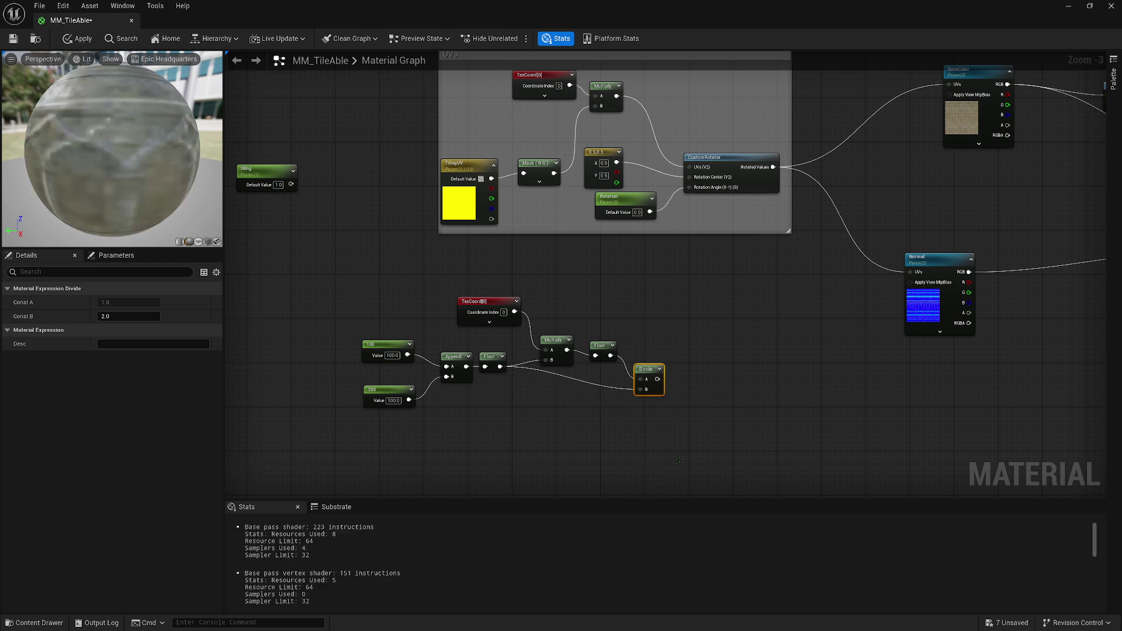
Shift the whole new node chain slightly within the area below the UVs group.
{"action": "left_click_drag", "start_coordinate": [676, 457], "coordinate": [409, 296]}
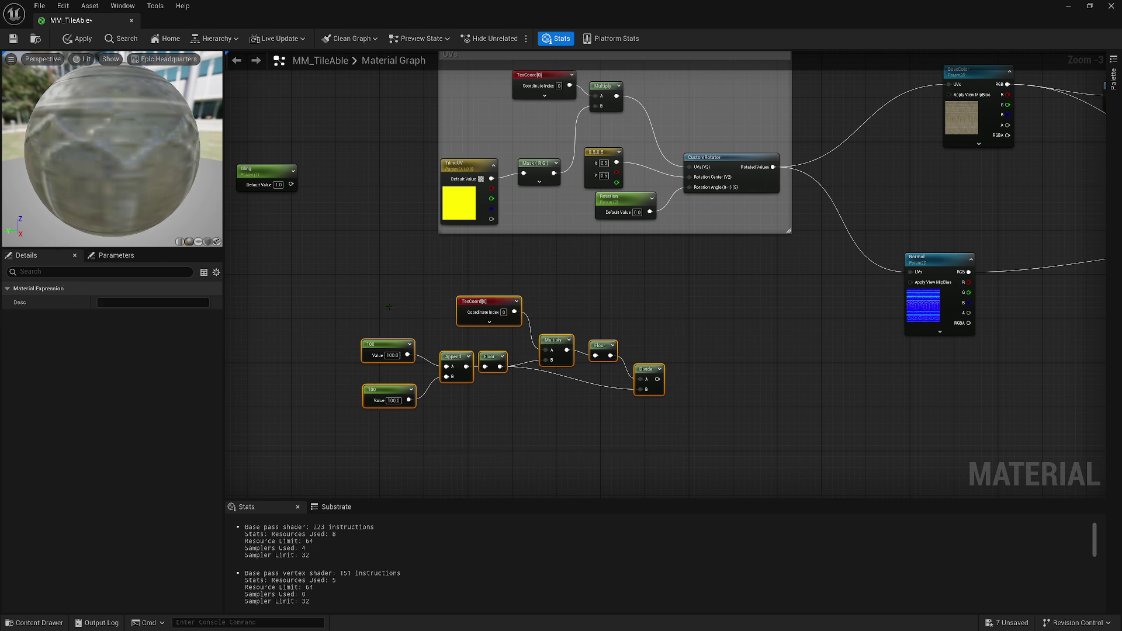
{"action": "left_click_drag", "start_coordinate": [656, 375], "coordinate": [633, 380]}
{"action": "right_click_drag", "start_coordinate": [588, 310], "coordinate": [615, 358]}
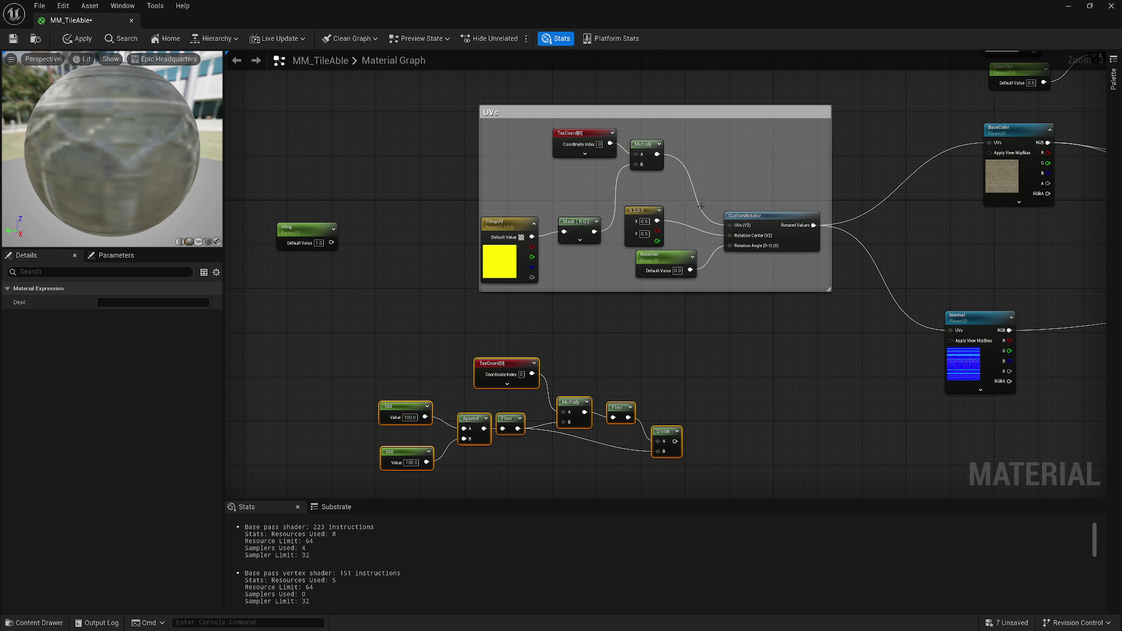
{"action": "right_click_drag", "start_coordinate": [634, 336], "coordinate": [538, 329]}
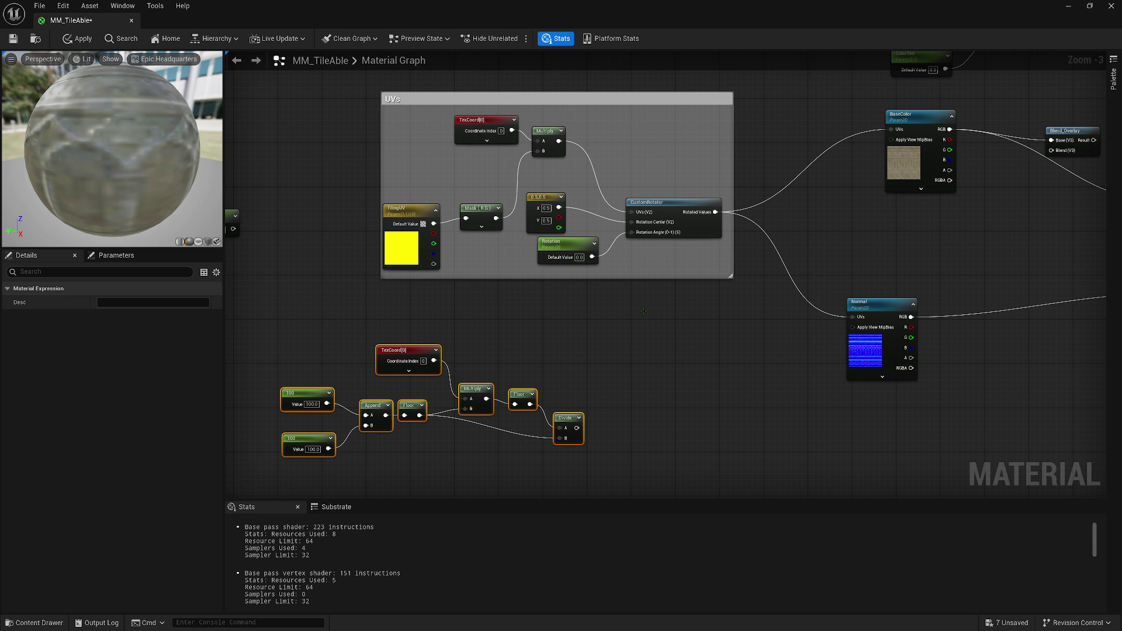
{"action": "right_click_drag", "start_coordinate": [644, 311], "coordinate": [614, 332]}
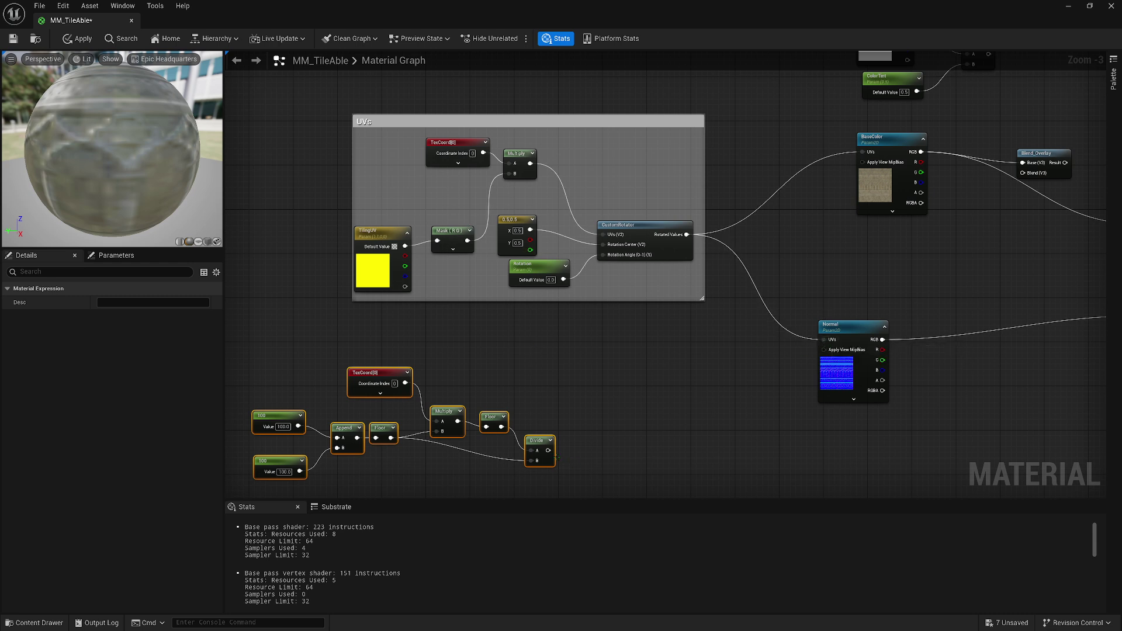
{"action": "left_click_drag", "start_coordinate": [548, 450], "coordinate": [646, 402]}
{"action": "left_click", "coordinate": [579, 351]}
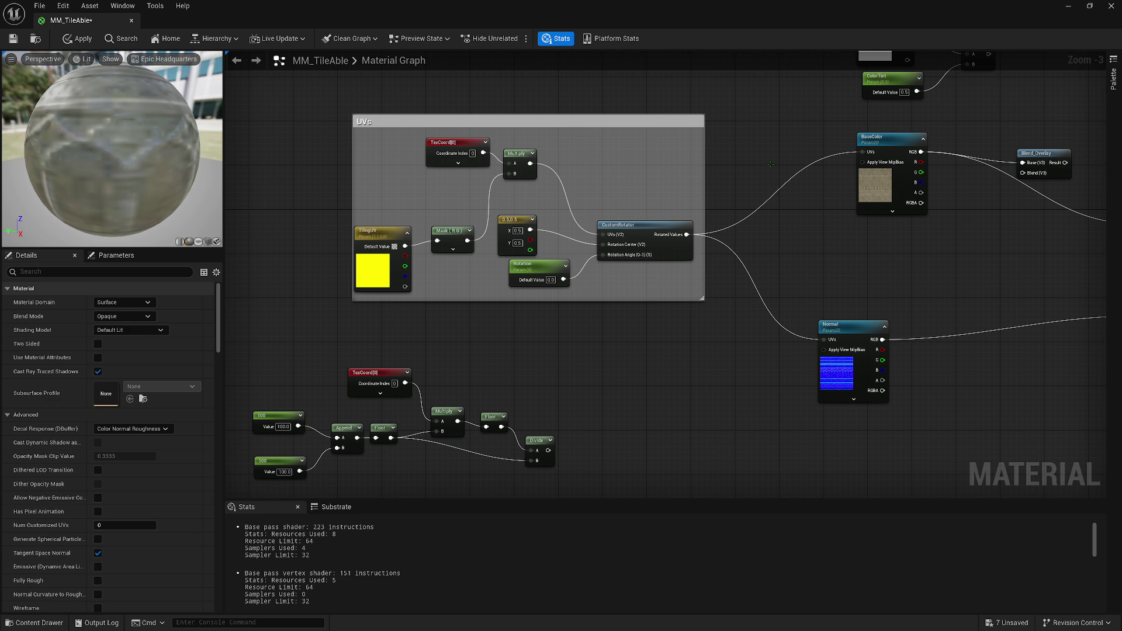
Move the new chain closer to the textures, connect Divide to the UVs inputs of BaseColor and Normal, and apply the material.
{"action": "right_click_drag", "start_coordinate": [747, 139], "coordinate": [734, 110]}
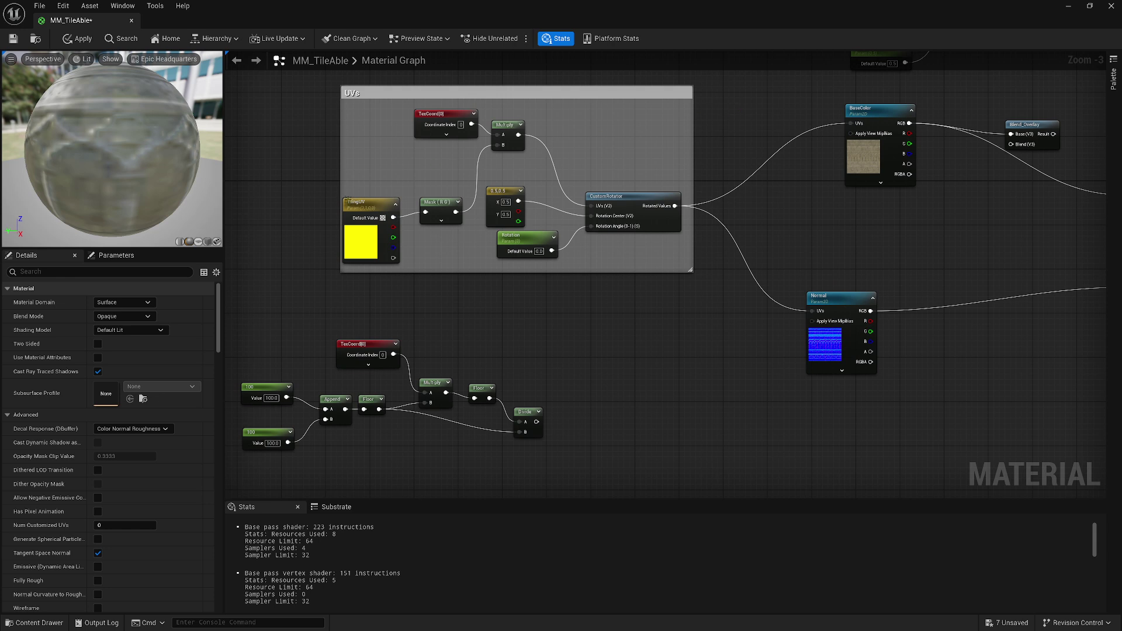
{"action": "left_click_drag", "start_coordinate": [556, 472], "coordinate": [258, 349]}
{"action": "left_click_drag", "start_coordinate": [528, 410], "coordinate": [850, 123]}
{"action": "left_click_drag", "start_coordinate": [735, 378], "coordinate": [813, 311]}
{"action": "left_click", "coordinate": [76, 39]}
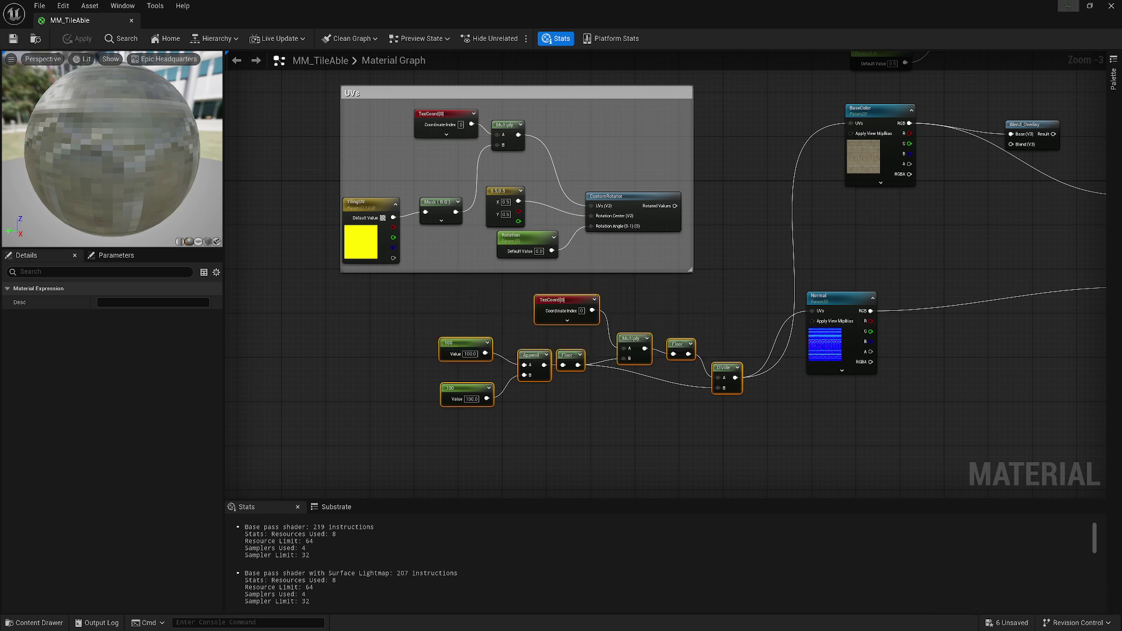
Close the MM_TileAble material editor and inspect the brick wall SM_Wall_1513 in the level from close up and from several angles.
{"action": "left_click", "coordinate": [1110, 6]}
{"action": "right_click_drag", "start_coordinate": [536, 229], "coordinate": [625, 237]}
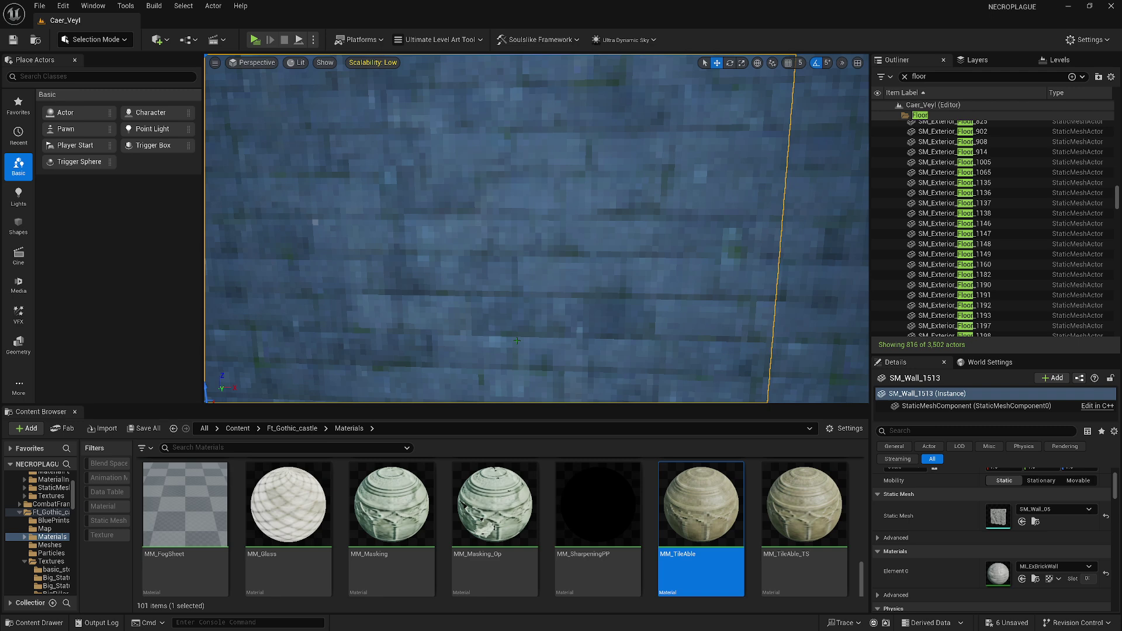
{"action": "right_click_drag", "start_coordinate": [515, 335], "coordinate": [515, 335]}
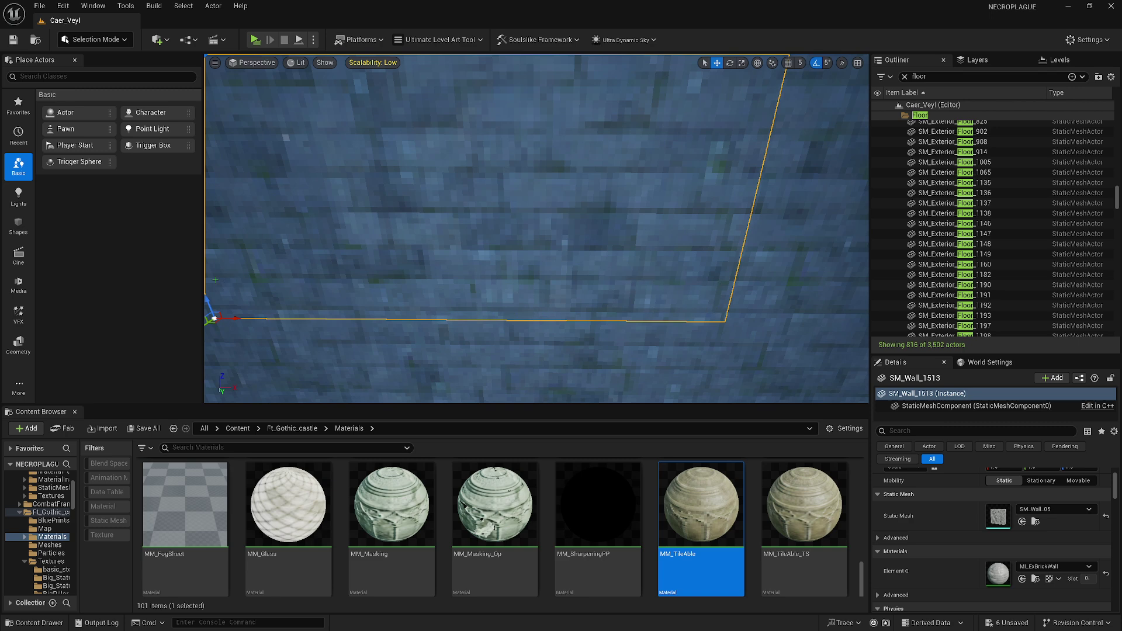
{"action": "right_click_drag", "start_coordinate": [515, 334], "coordinate": [515, 335]}
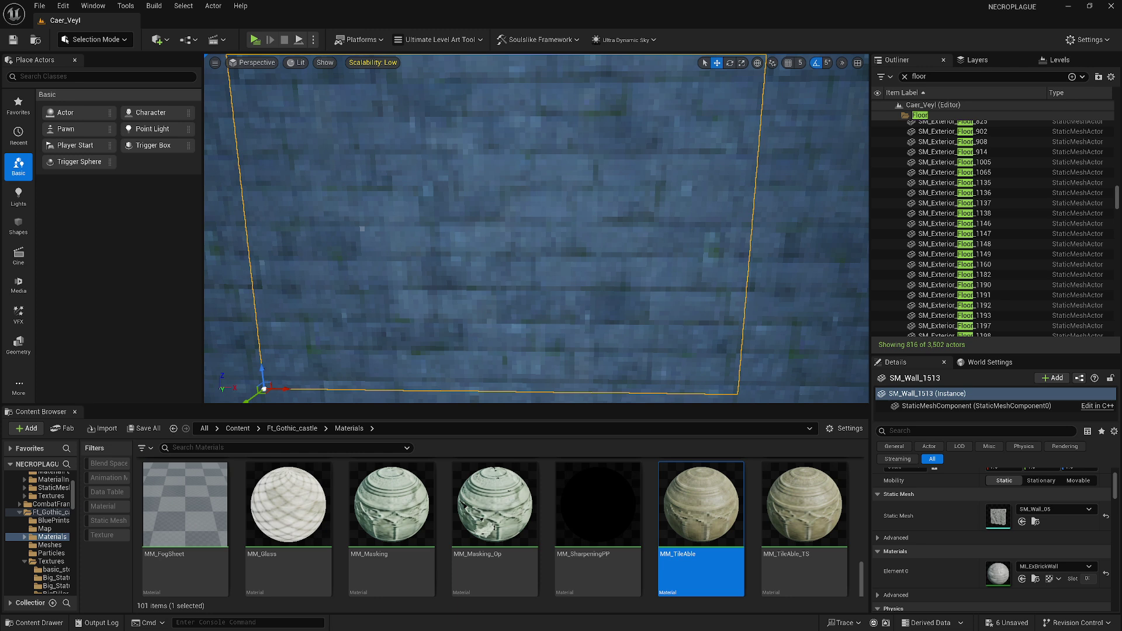
{"action": "right_click_drag", "start_coordinate": [515, 335], "coordinate": [517, 335]}
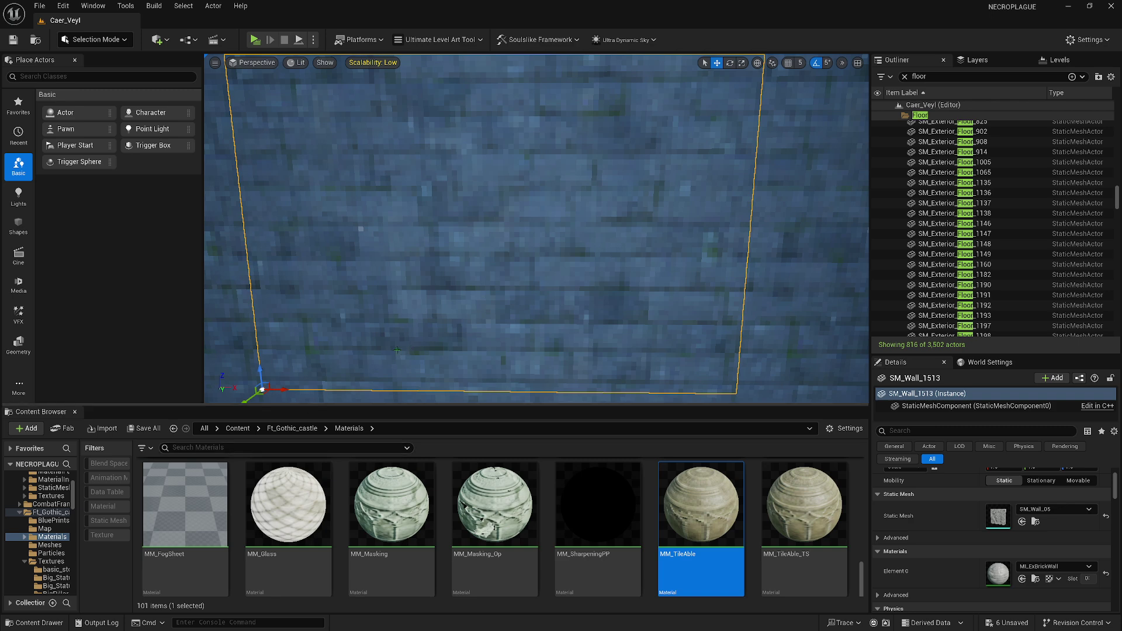
{"action": "right_click_drag", "start_coordinate": [421, 327], "coordinate": [548, 267]}
{"action": "key", "text": "s"}
{"action": "right_click_drag", "start_coordinate": [592, 308], "coordinate": [374, 316]}
{"action": "key", "text": "f"}
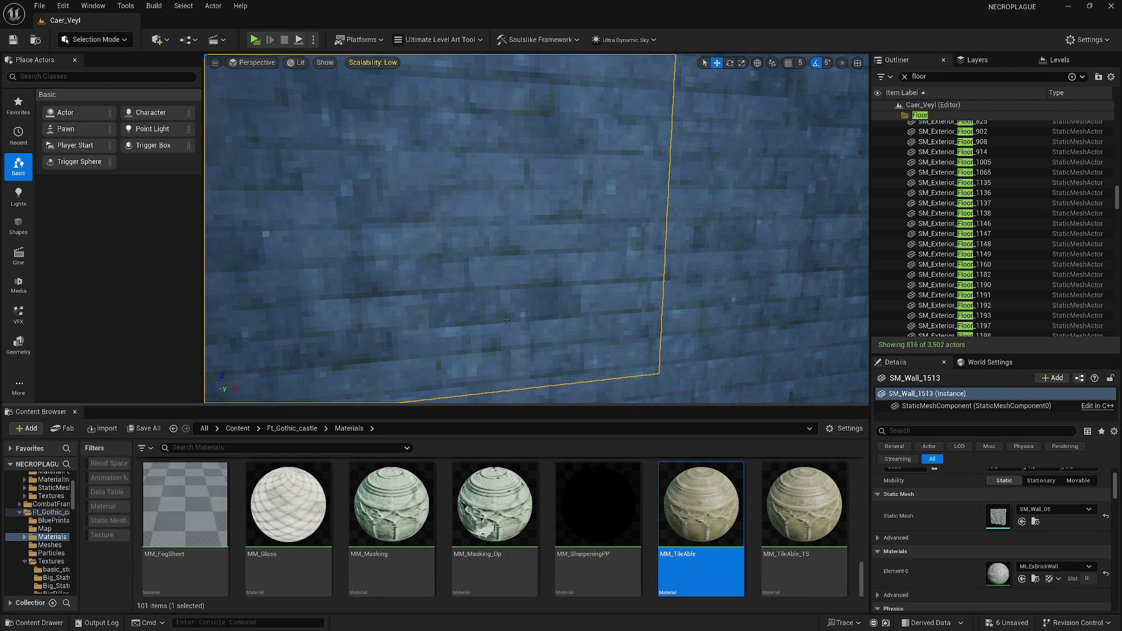
{"action": "right_click_drag", "start_coordinate": [506, 320], "coordinate": [476, 313]}
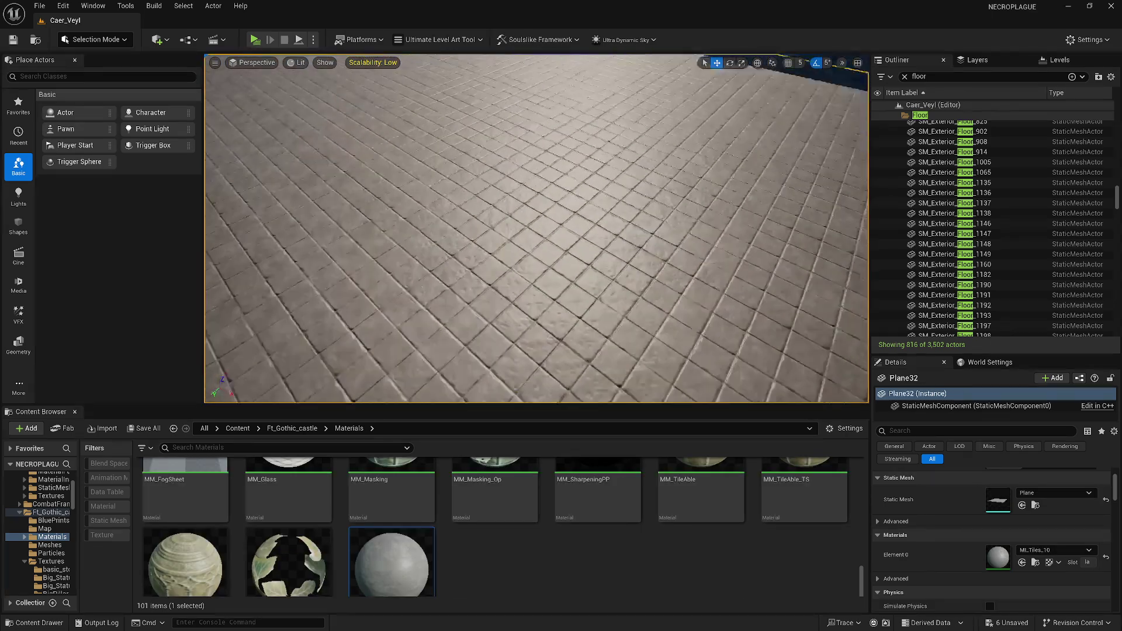
Examine the node graph of the MM_Vertex2 floor material, including the settings of its TilingUV parameter and Mask node.
{"action": "right_click_drag", "start_coordinate": [536, 229], "coordinate": [538, 261]}
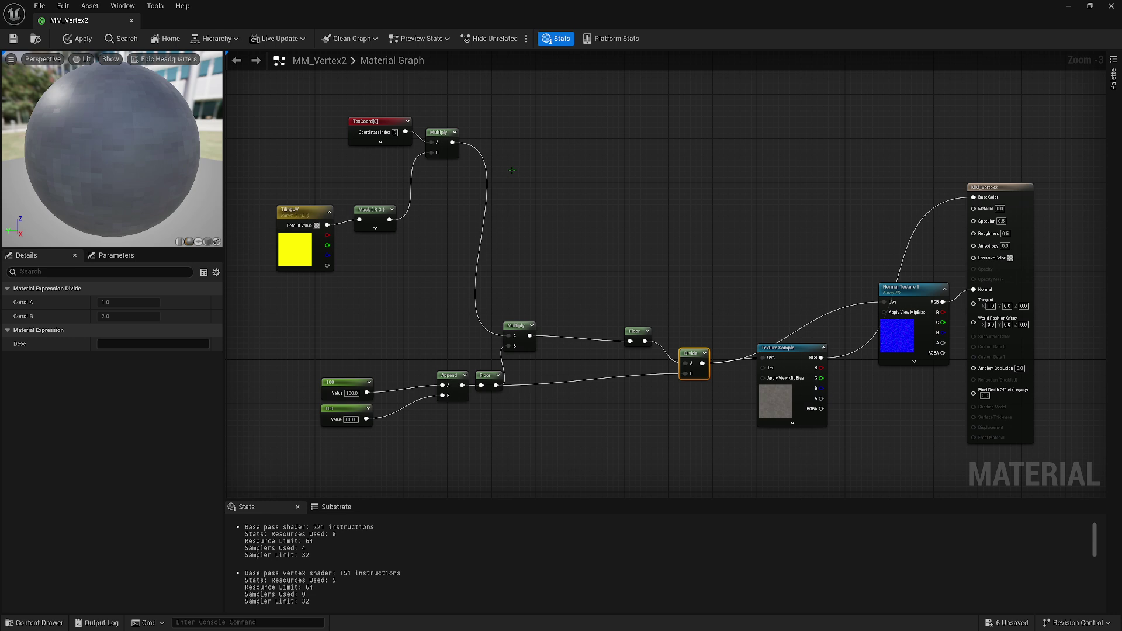
{"action": "left_click", "coordinate": [701, 258]}
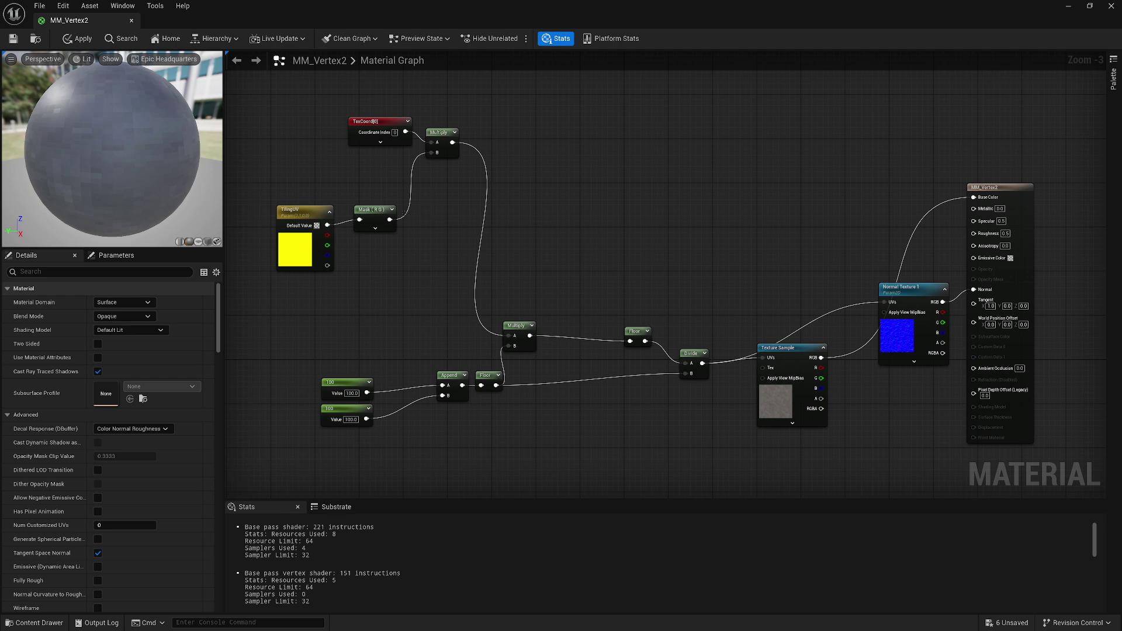
{"action": "left_click", "coordinate": [301, 228]}
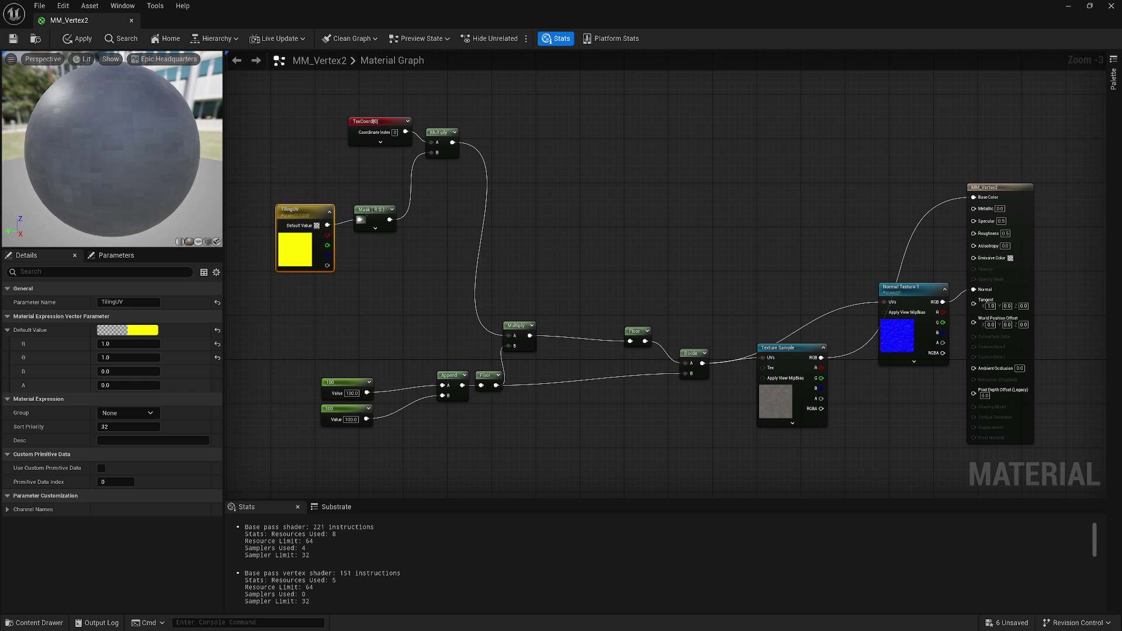
{"action": "left_click", "coordinate": [373, 210]}
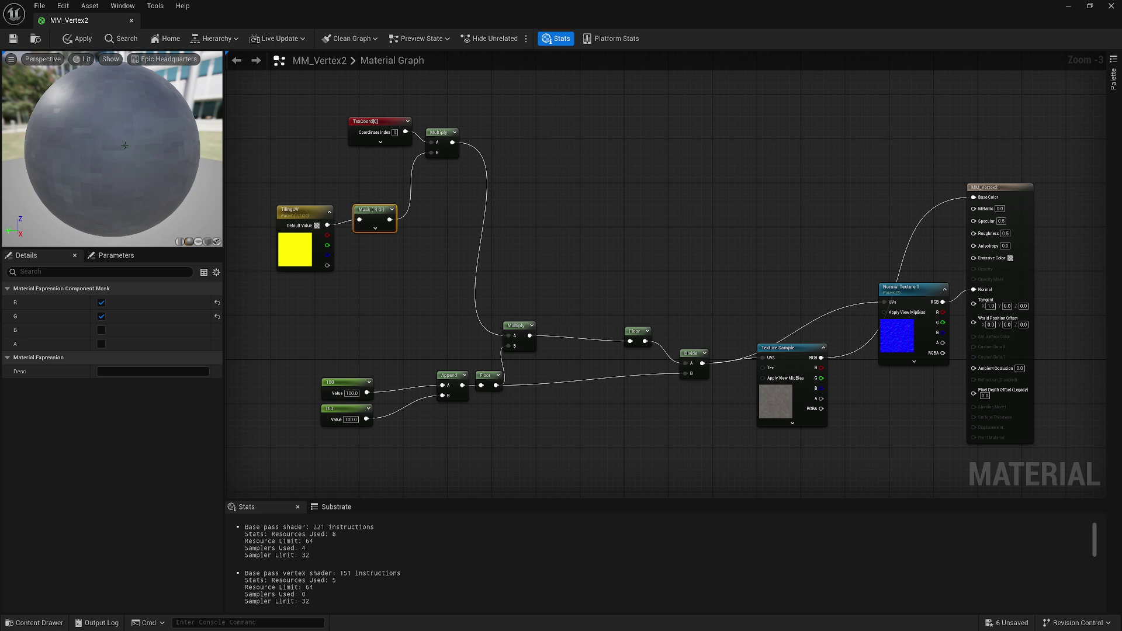
Locate the floor plane's material instance MI_Tiles_10, open it, and place its editor side by side with the level editor.
{"action": "left_click", "coordinate": [1068, 7]}
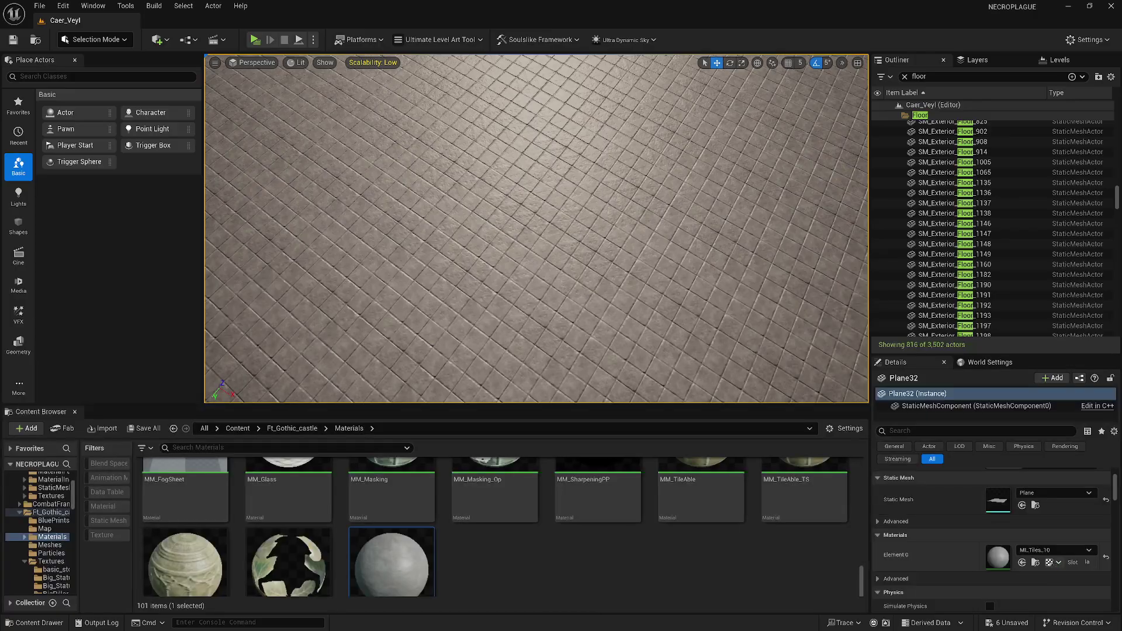
{"action": "left_click", "coordinate": [1036, 562]}
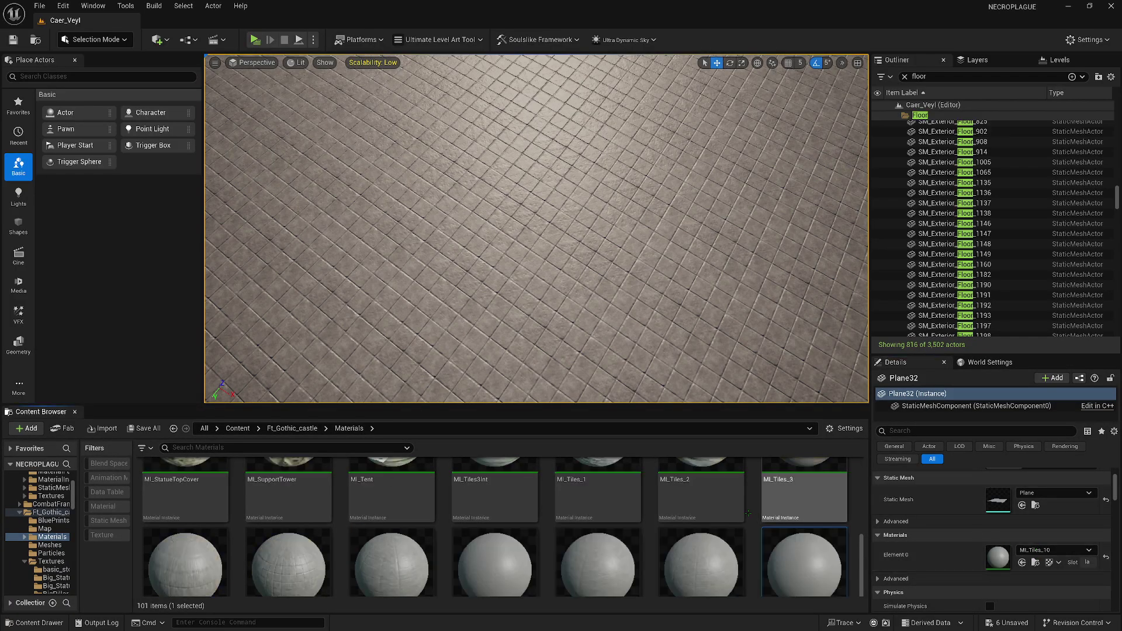
{"action": "scroll", "coordinate": [789, 519], "scroll_direction": "down", "scroll_amount": 1}
{"action": "left_click", "coordinate": [788, 518]}
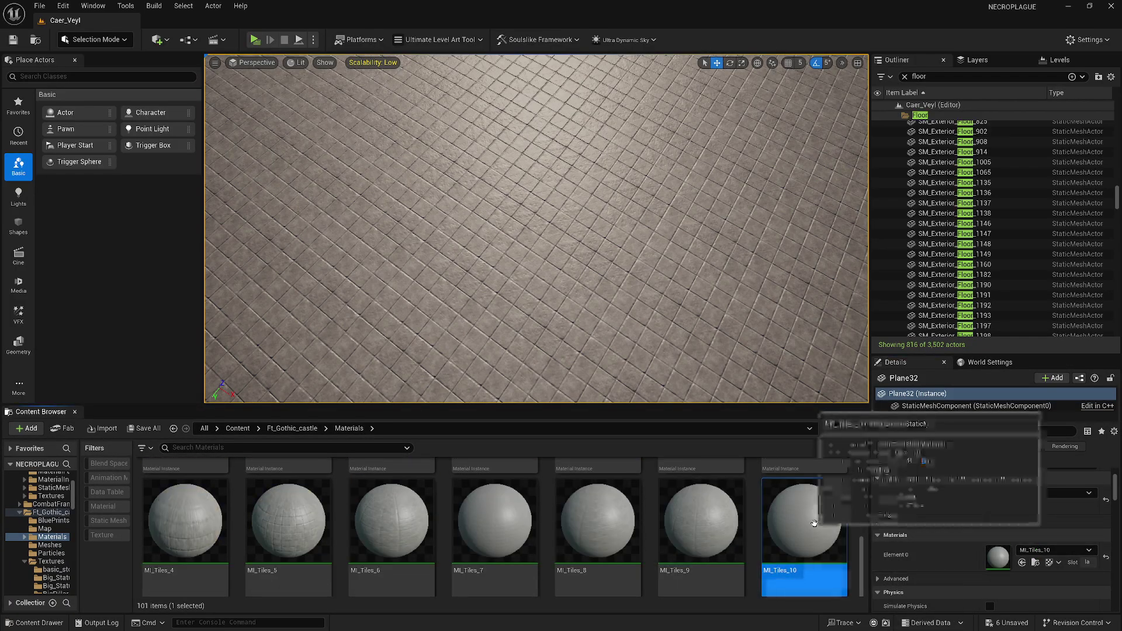
{"action": "left_click_drag", "start_coordinate": [1, 373], "coordinate": [1121, 293]}
{"action": "left_click", "coordinate": [336, 193]}
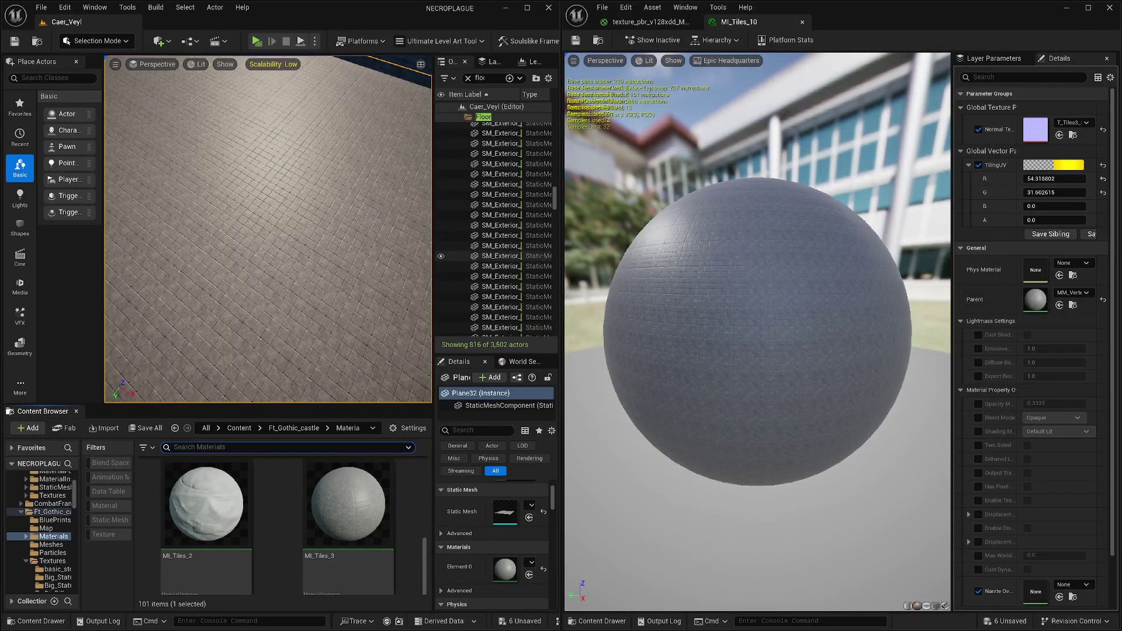
Reduce the TilingUV of MI_Tiles_10 to about R 10.55 and G 5.70, and apply the MM_Vertex2 parent material.
{"action": "scroll", "coordinate": [311, 229], "scroll_direction": "up", "scroll_amount": 3}
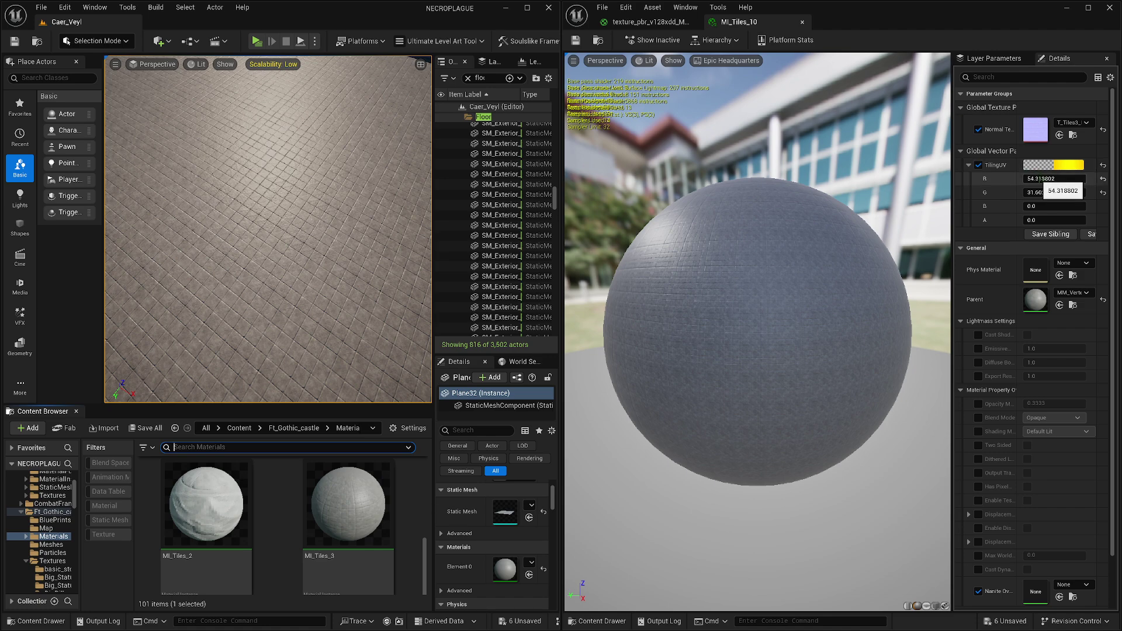
{"action": "mouse_move", "coordinate": [1044, 180]}
{"action": "left_mouse_down"}
{"action": "mouse_move", "coordinate": [1101, 180]}
{"action": "mouse_move", "coordinate": [1040, 180]}
{"action": "mouse_move", "coordinate": [1063, 192]}
{"action": "mouse_move", "coordinate": [1042, 193]}
{"action": "mouse_move", "coordinate": [1064, 178]}
{"action": "left_mouse_up"}
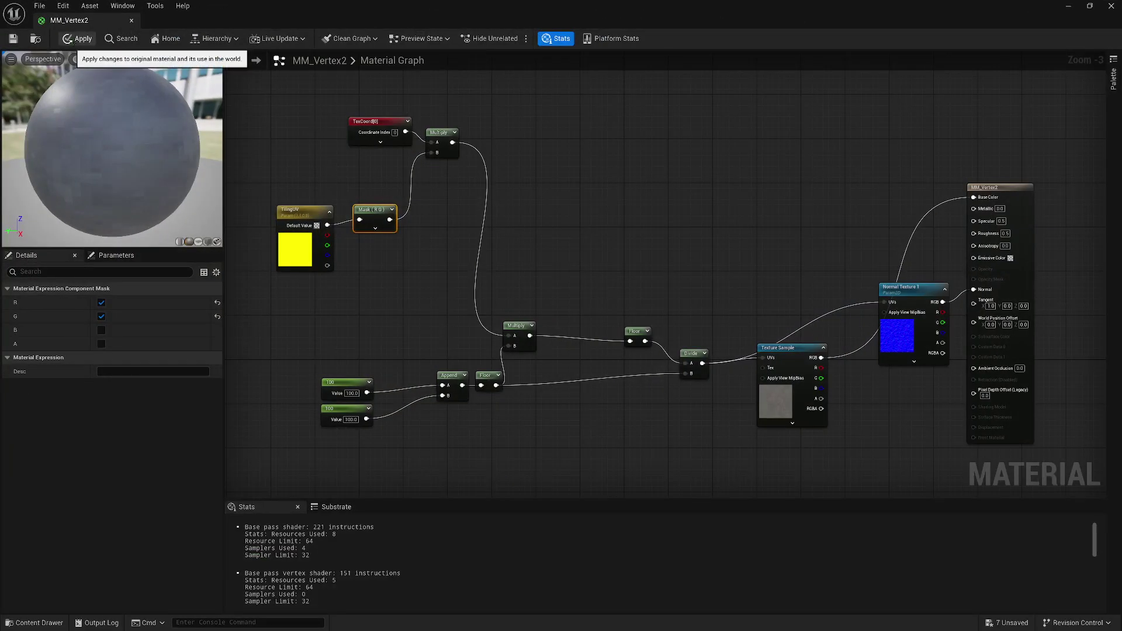
{"action": "left_click", "coordinate": [67, 42]}
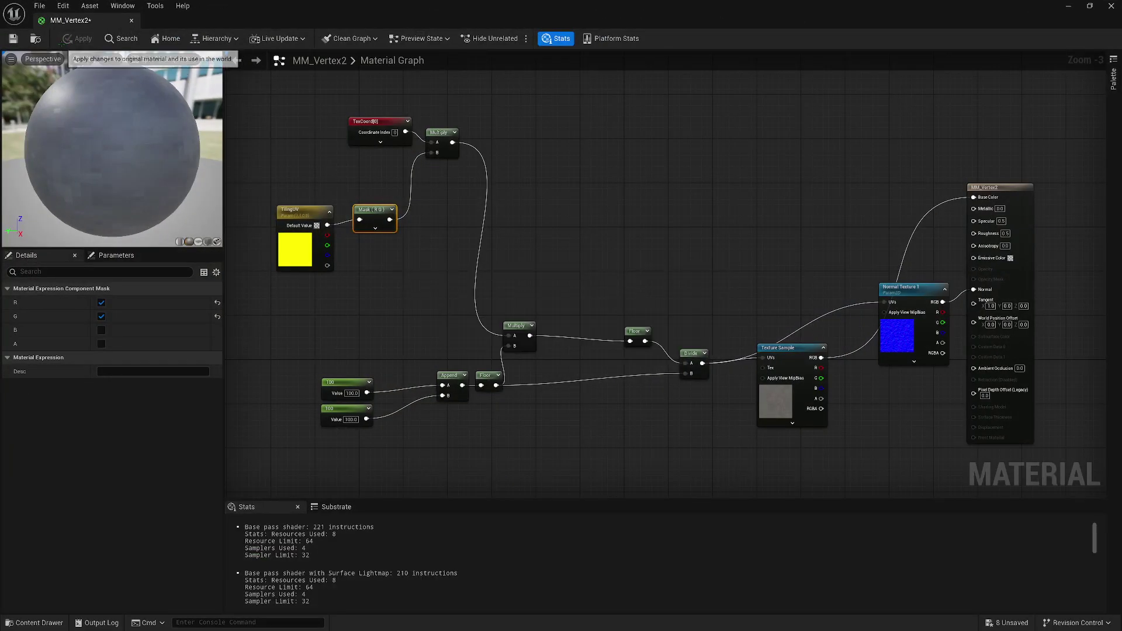
{"action": "left_click", "coordinate": [1068, 5]}
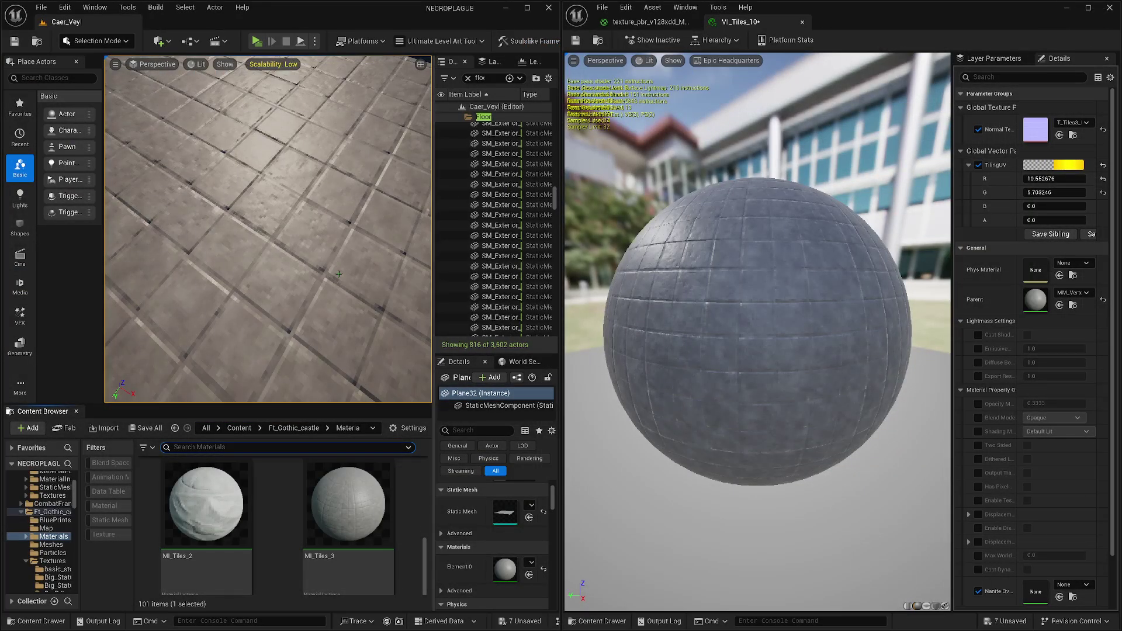
Fine-tune the TilingUV of MI_Tiles_10 to about R 11.09 and G 5.89 while viewing the floor tiles up close.
{"action": "right_click_drag", "start_coordinate": [338, 265], "coordinate": [336, 313]}
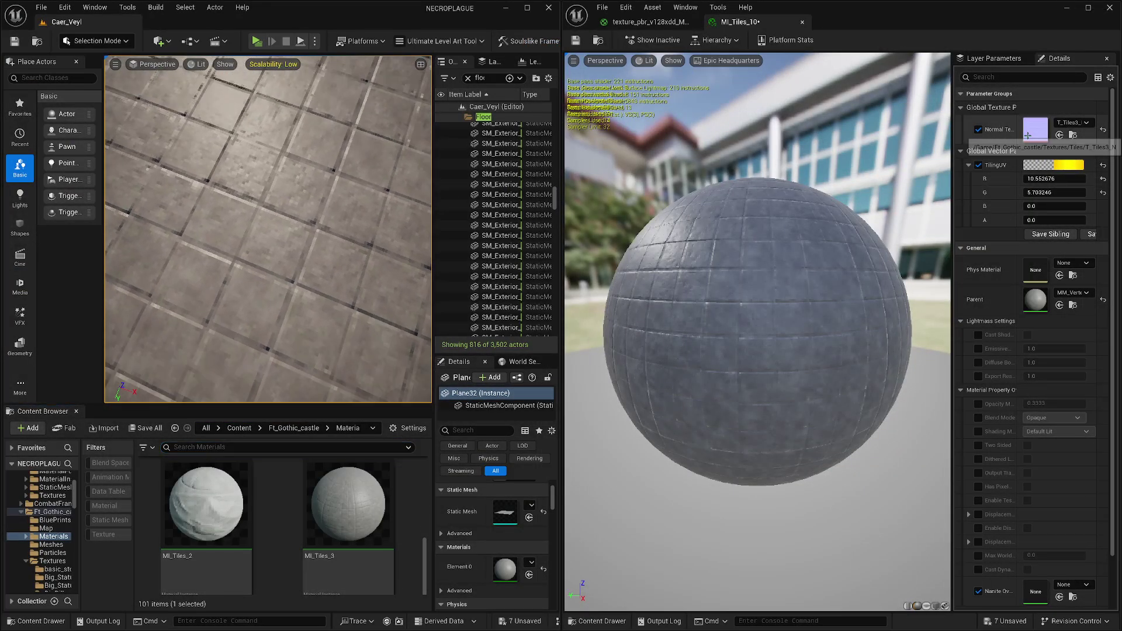
{"action": "mouse_move", "coordinate": [1046, 178]}
{"action": "left_mouse_down"}
{"action": "mouse_move", "coordinate": [1102, 178]}
{"action": "mouse_move", "coordinate": [1054, 178]}
{"action": "mouse_move", "coordinate": [1073, 178]}
{"action": "mouse_move", "coordinate": [1049, 192]}
{"action": "left_mouse_up"}
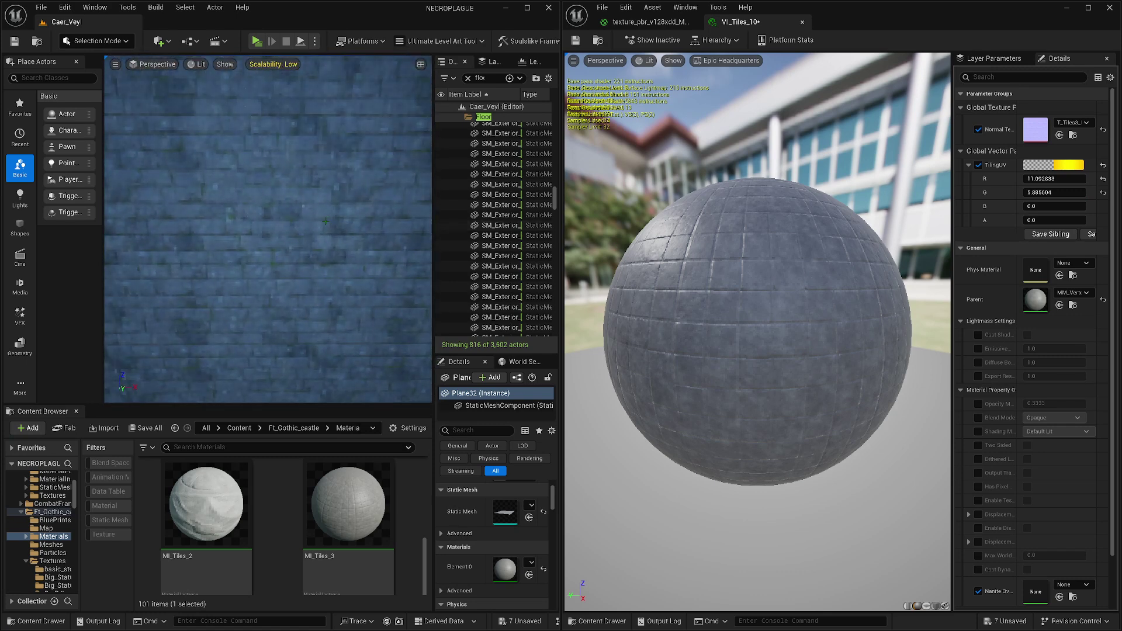
Look over the castle's brick wall, staircase and exterior floor in the level, and select the Ultra_Dynamic_Sky actor.
{"action": "right_click_drag", "start_coordinate": [299, 242], "coordinate": [335, 213]}
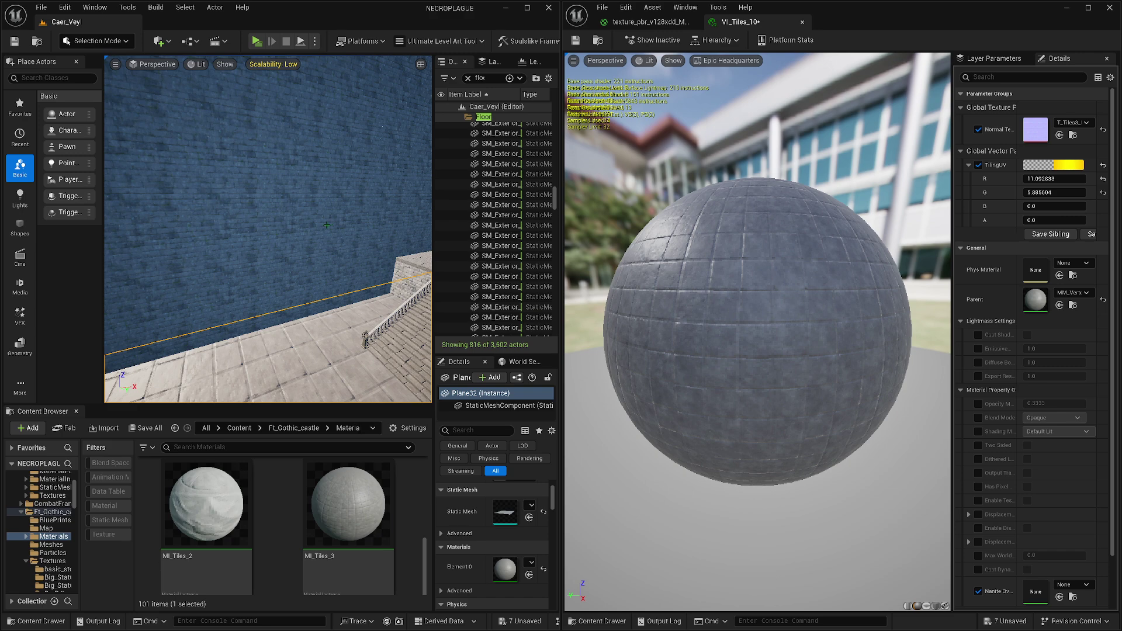
{"action": "right_click_drag", "start_coordinate": [340, 226], "coordinate": [552, 186]}
{"action": "left_click", "coordinate": [340, 226]}
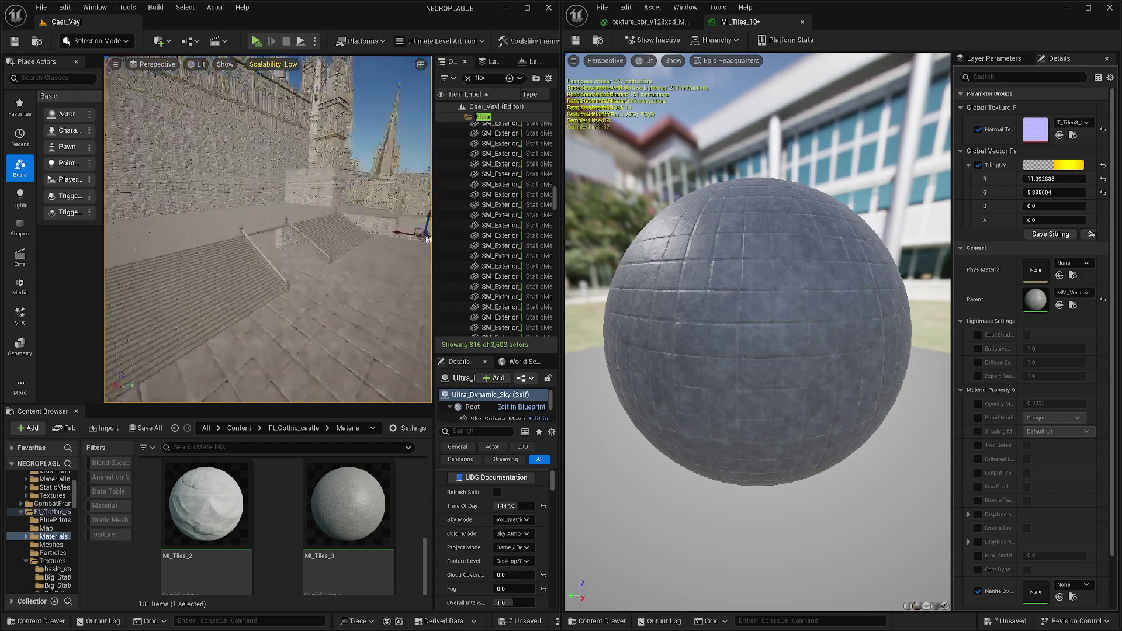